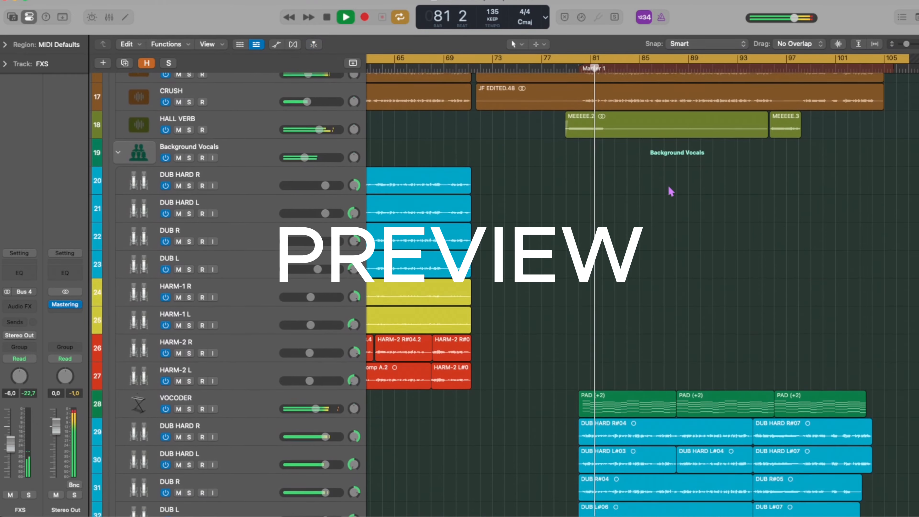
Look through the project's tracks from the background vocals down to the FXS stack during playback.
scroll(670, 191, down, 5)
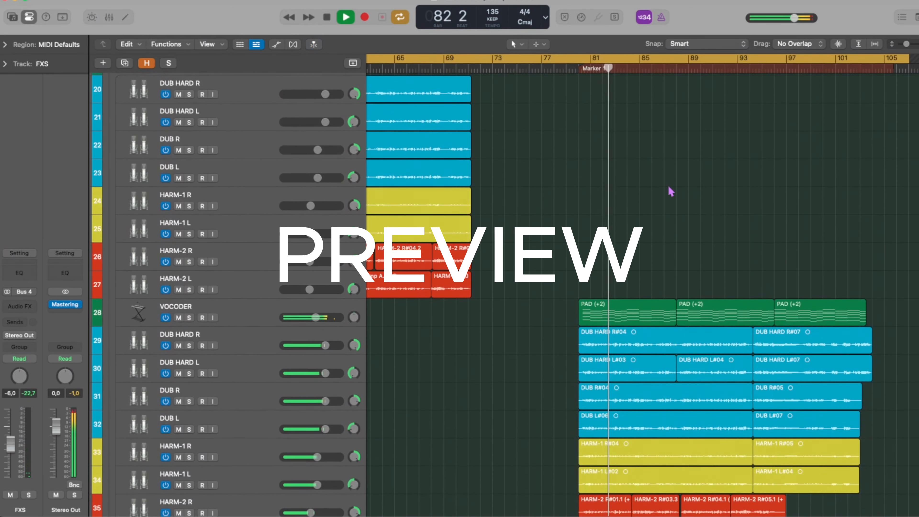
scroll(670, 191, down, 13)
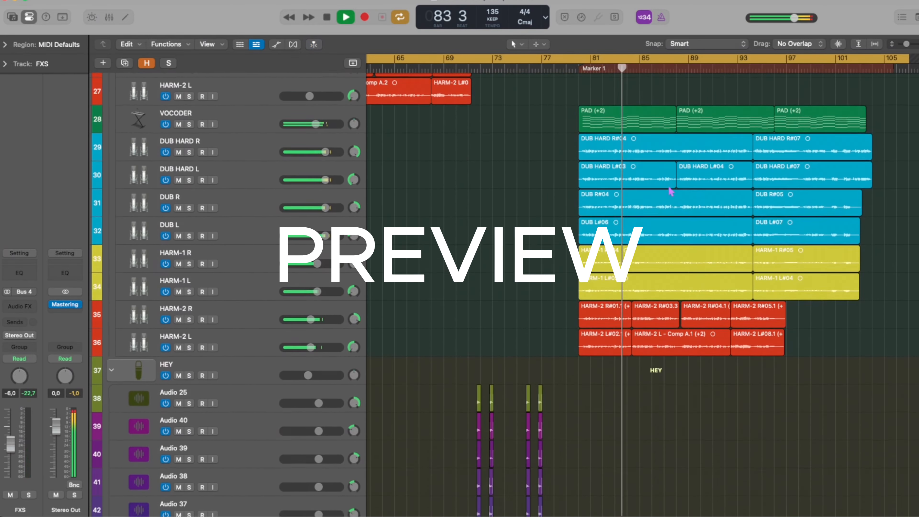
scroll(670, 191, down, 15)
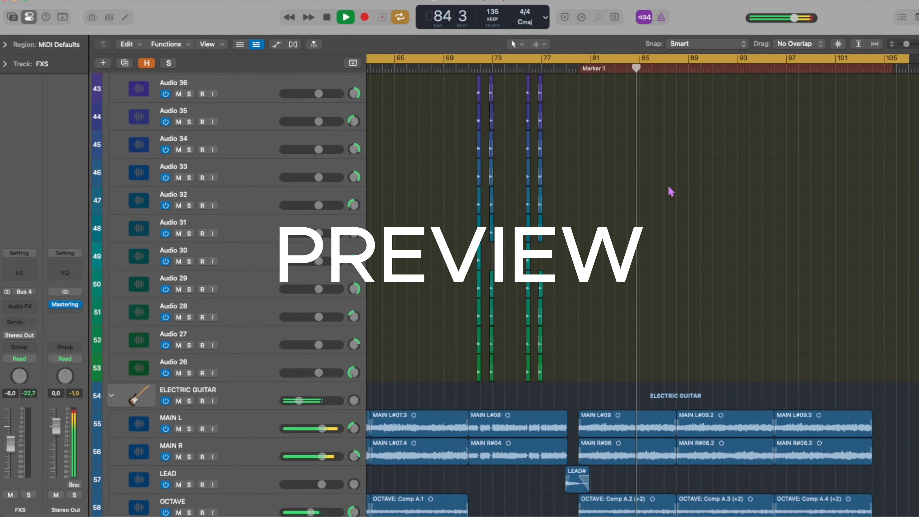
scroll(671, 192, down, 11)
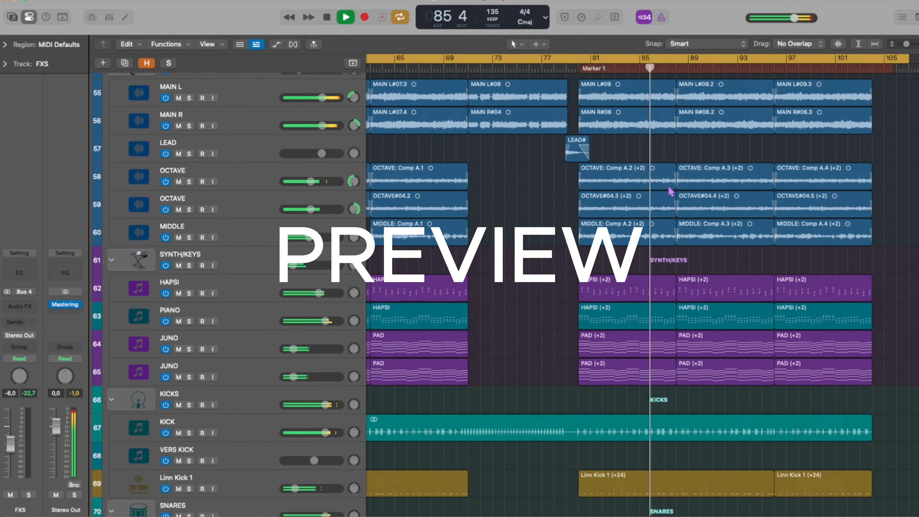
scroll(670, 191, down, 8)
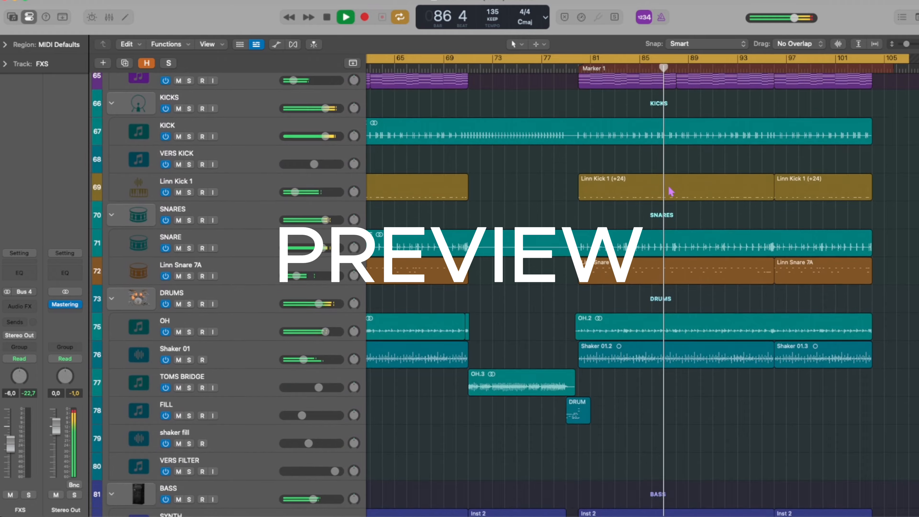
scroll(671, 192, down, 2)
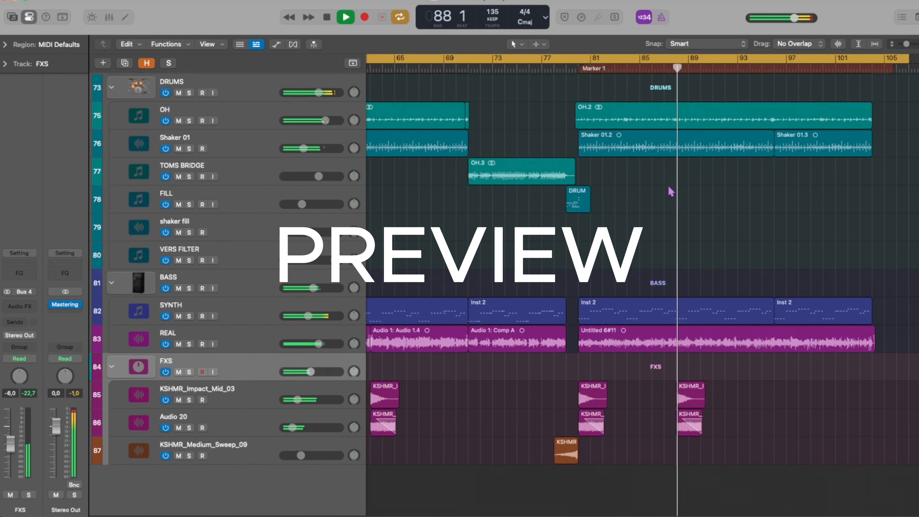
Examine the guitar, synth and kick regions across the Marker 1 section up to the end of the arrangement.
scroll(755, 208, up, 12)
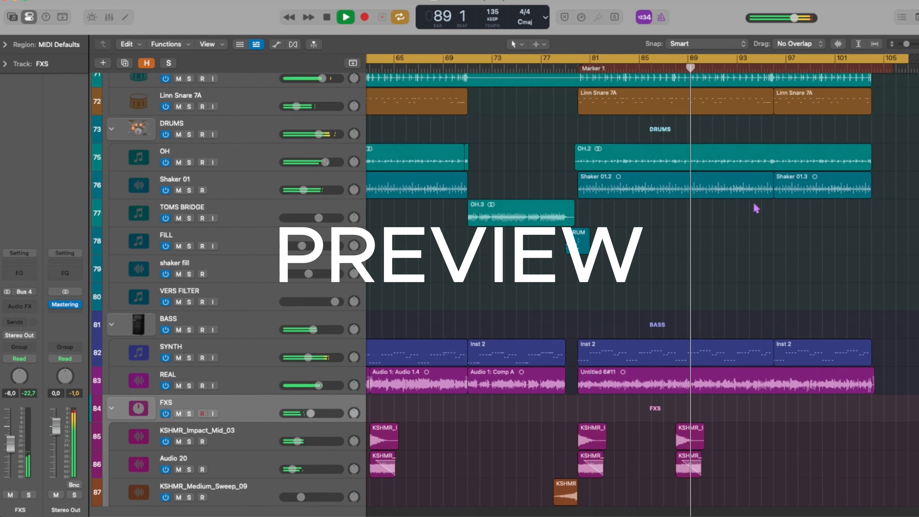
scroll(757, 207, up, 5)
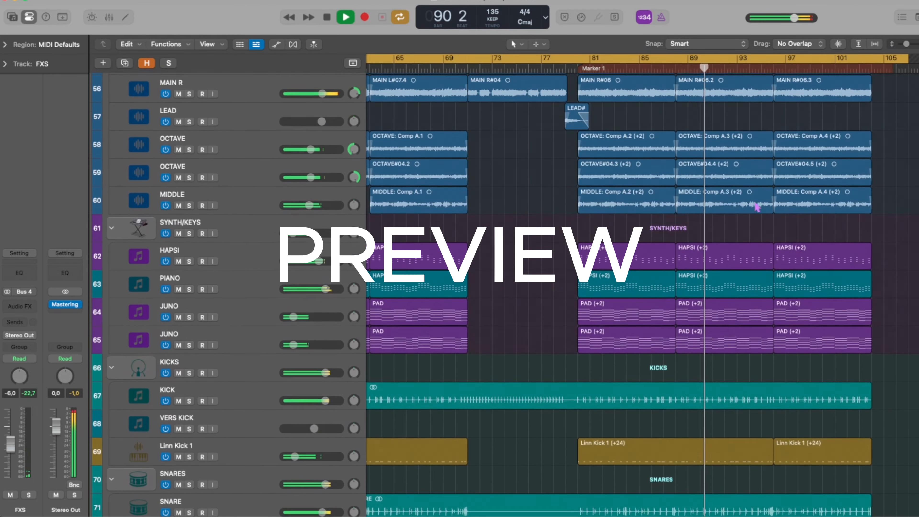
scroll(757, 207, up, 5)
scroll(758, 207, up, 2)
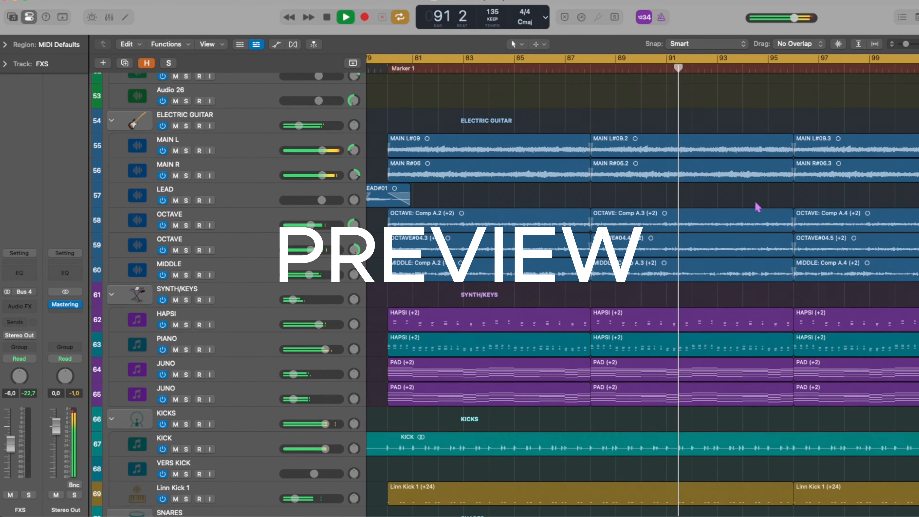
scroll(757, 206, left, 1)
scroll(757, 203, down, 1)
scroll(756, 203, down, 1)
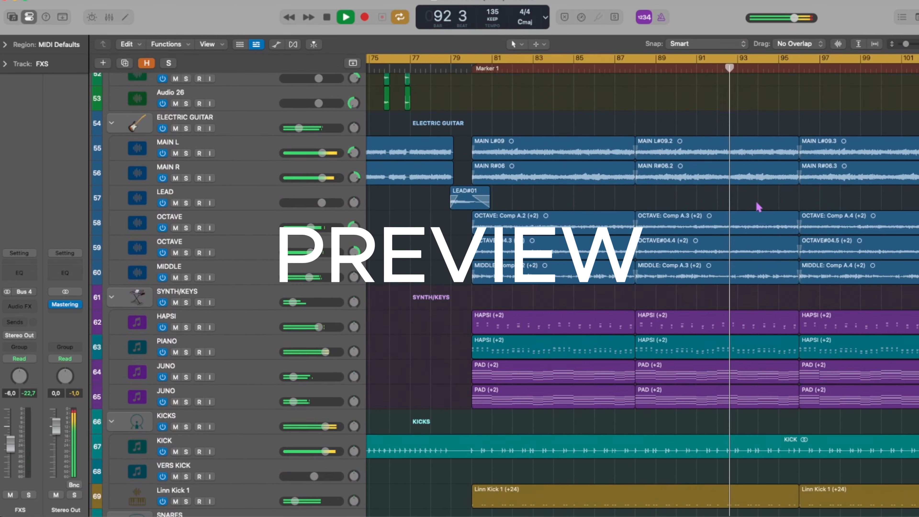
scroll(757, 207, right, 2)
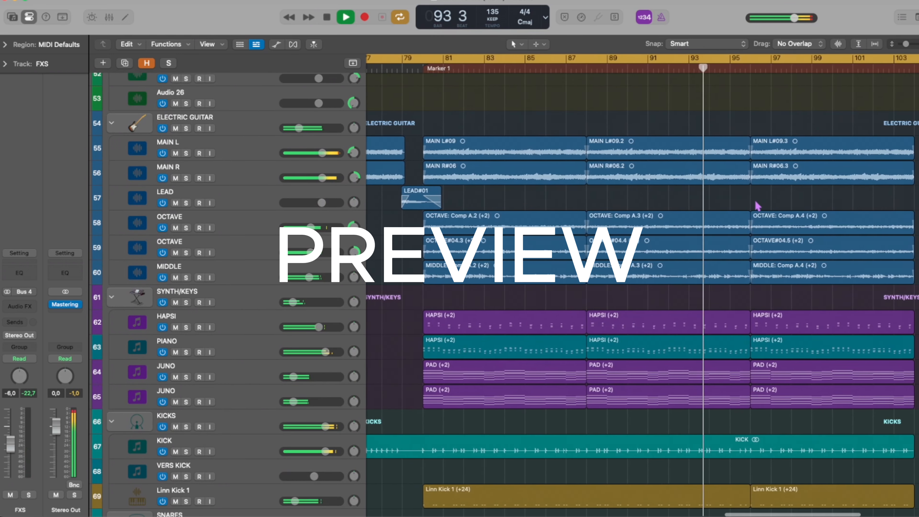
scroll(754, 205, right, 4)
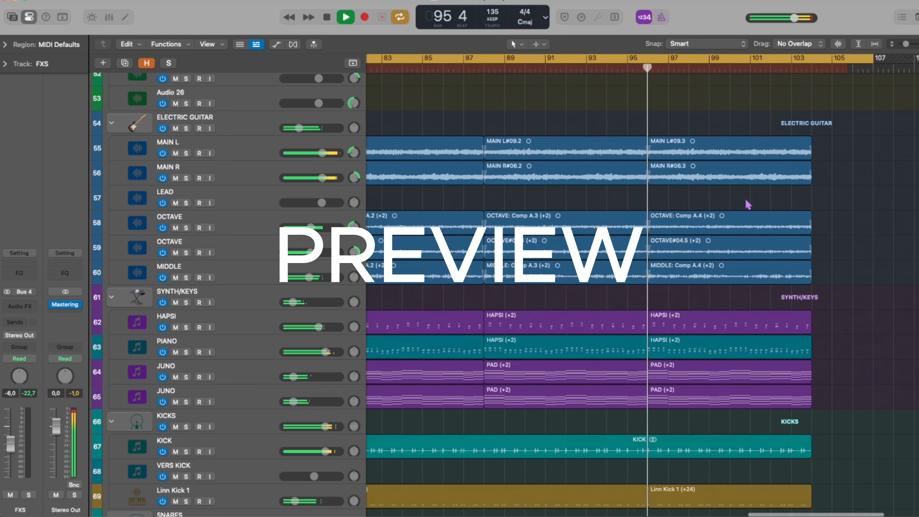
scroll(748, 205, up, 3)
scroll(746, 203, up, 1)
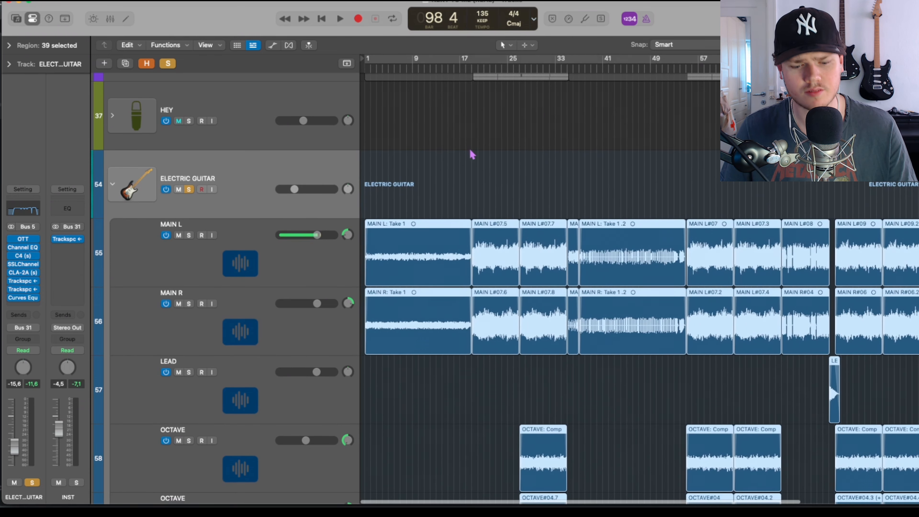
Listen to excerpts of the soloed ELECTRIC GUITAR stack from the song's start and from about bar 18.
key(Return)
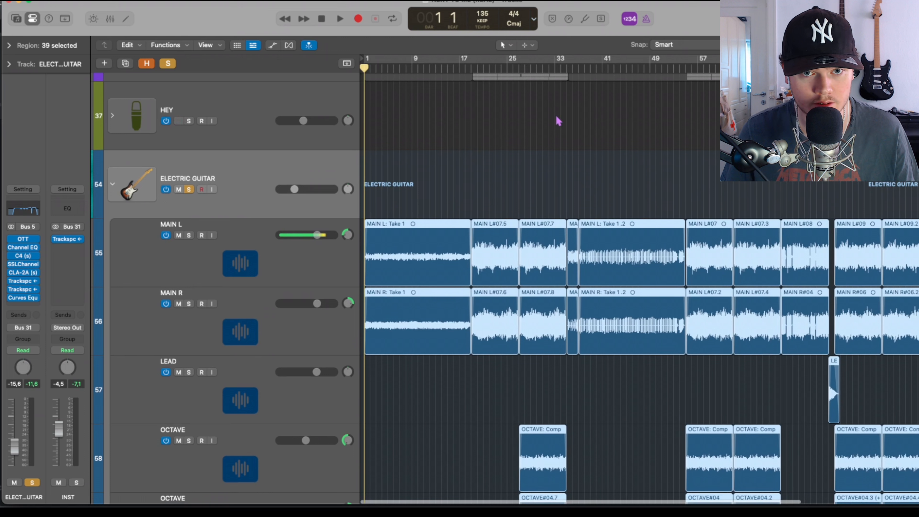
key(space)
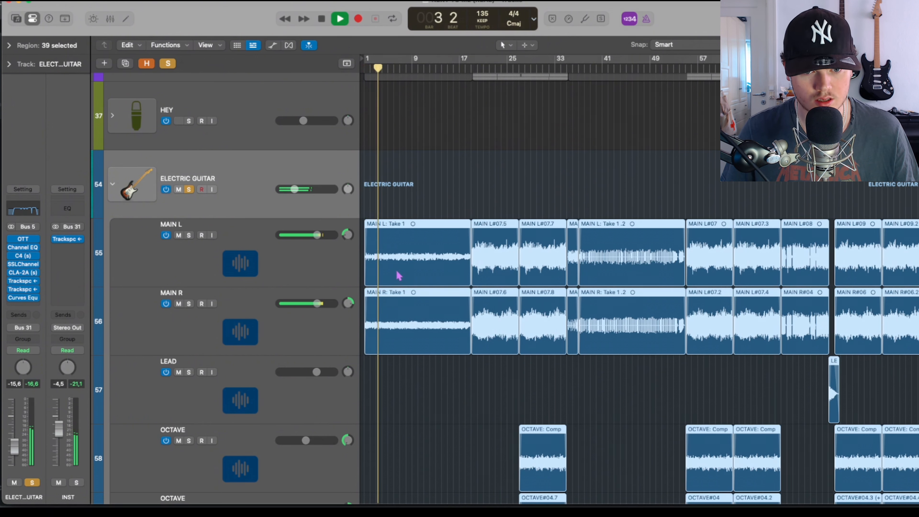
key(space)
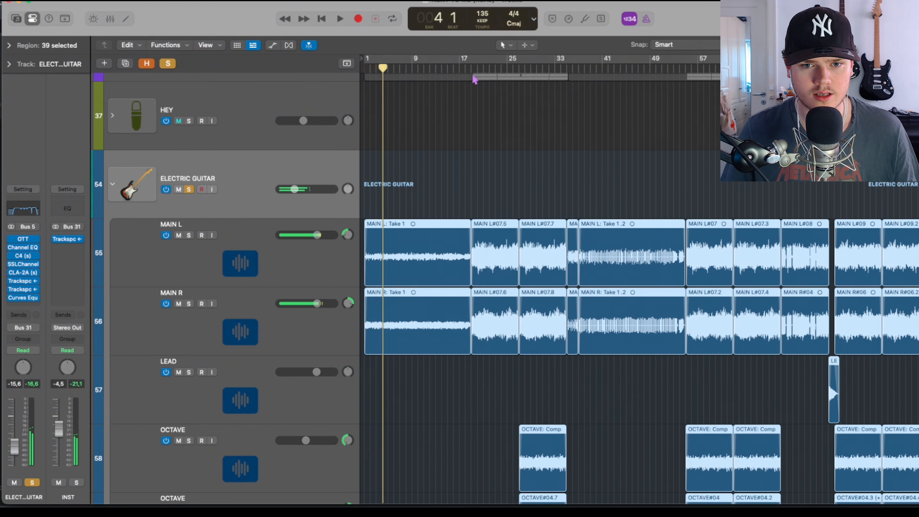
click(463, 68)
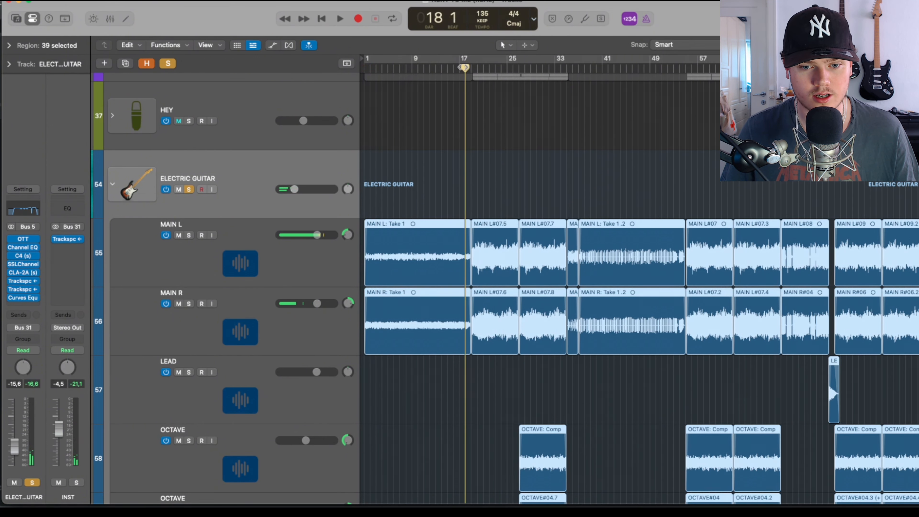
key(space)
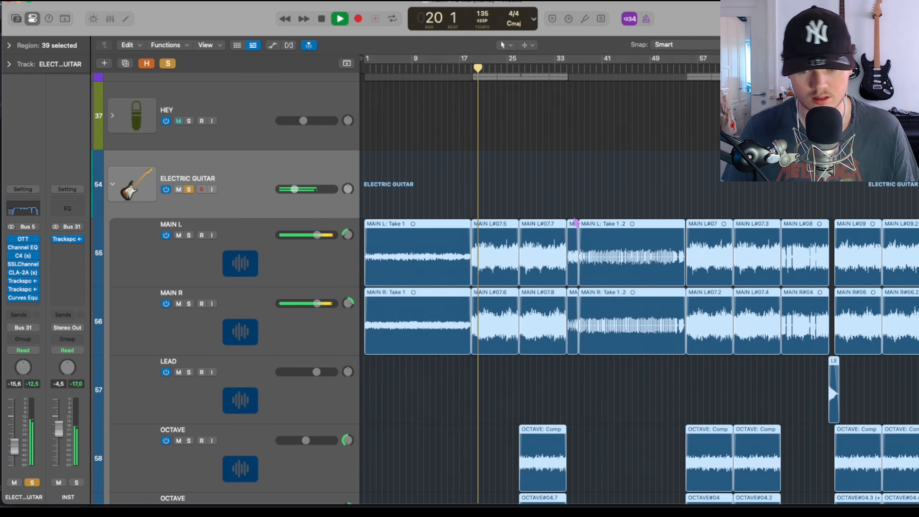
scroll(579, 254, right, 5)
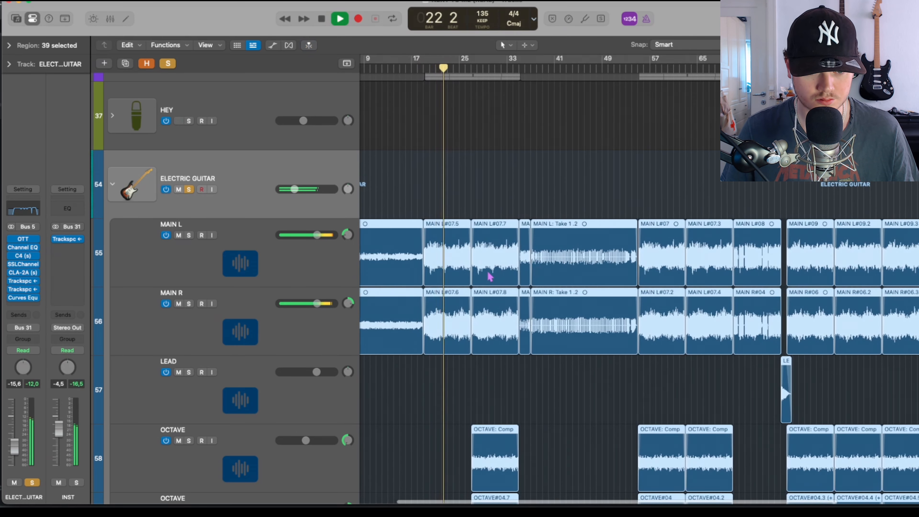
key(space)
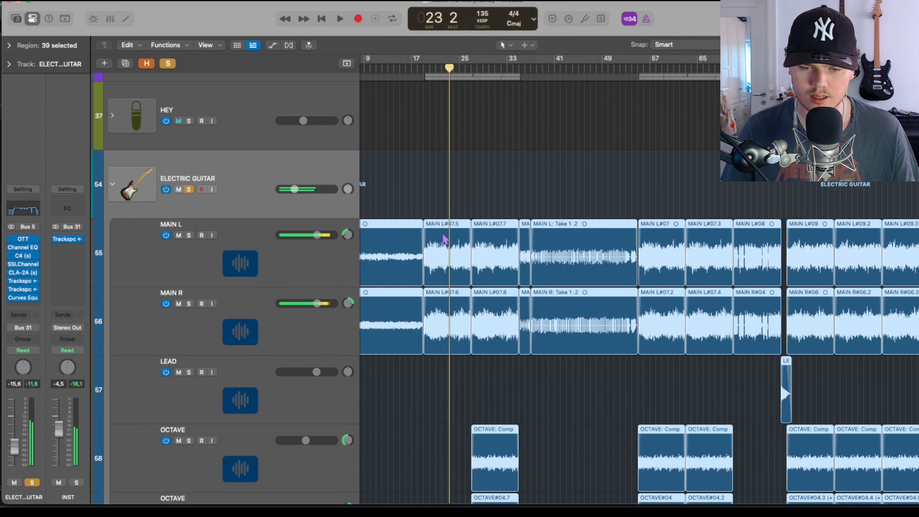
Solo the MAIN L and MAIN R guitar tracks and play an excerpt from about bar 70.
scroll(500, 246, right, 10)
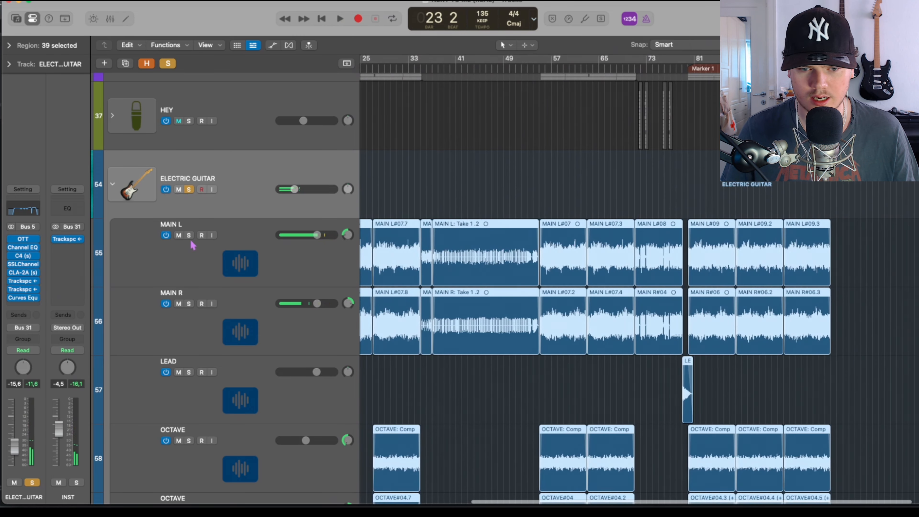
click(188, 235)
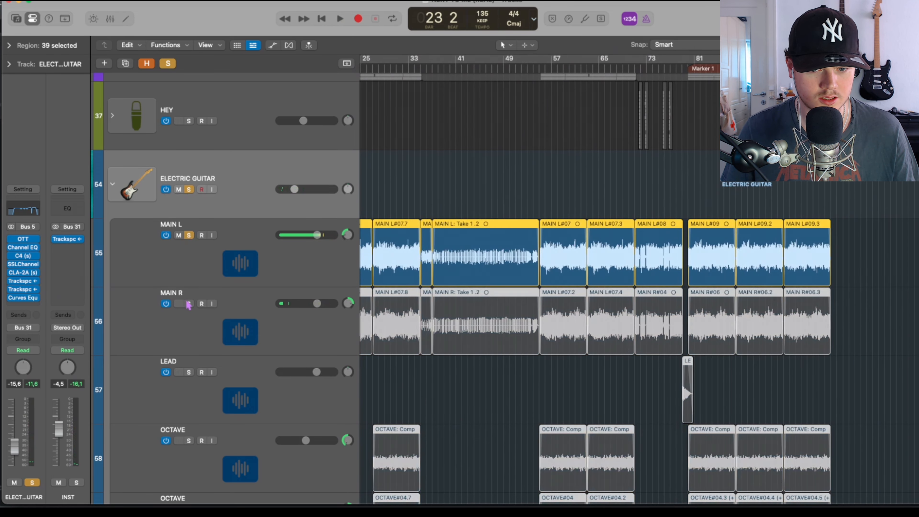
click(188, 303)
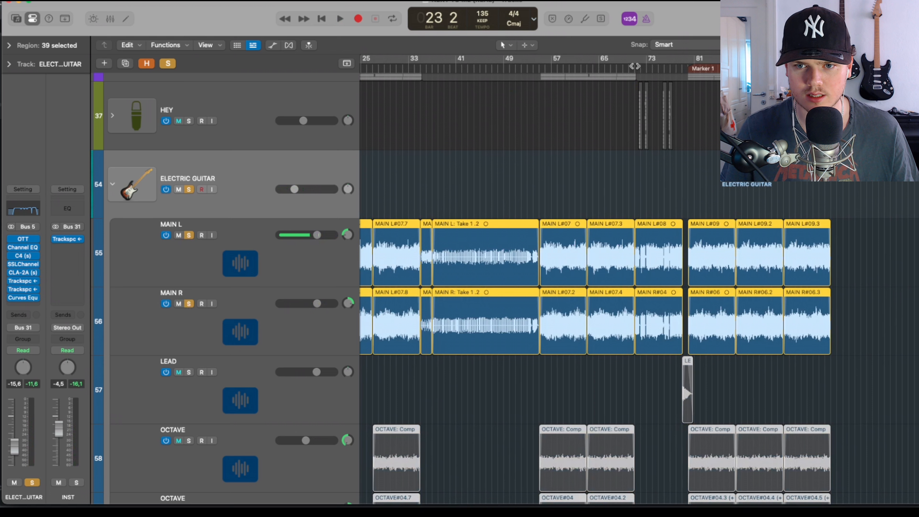
click(635, 66)
key(space)
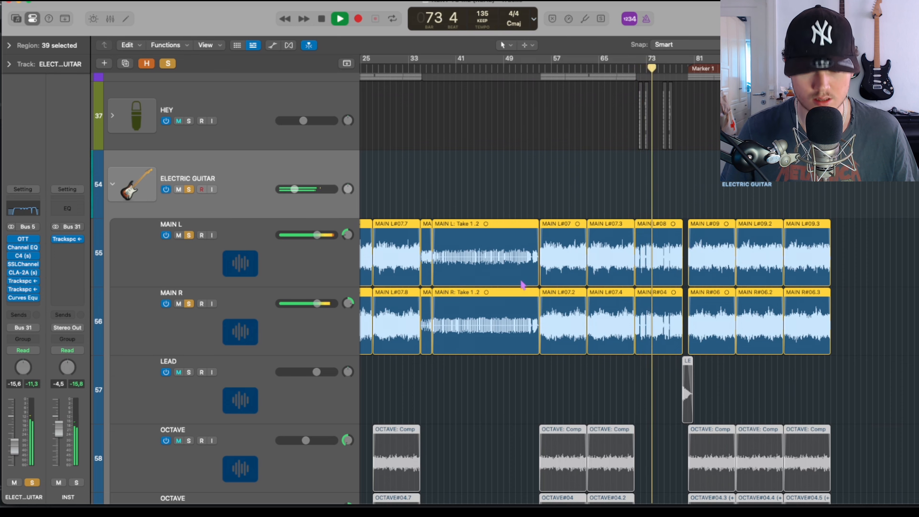
key(space)
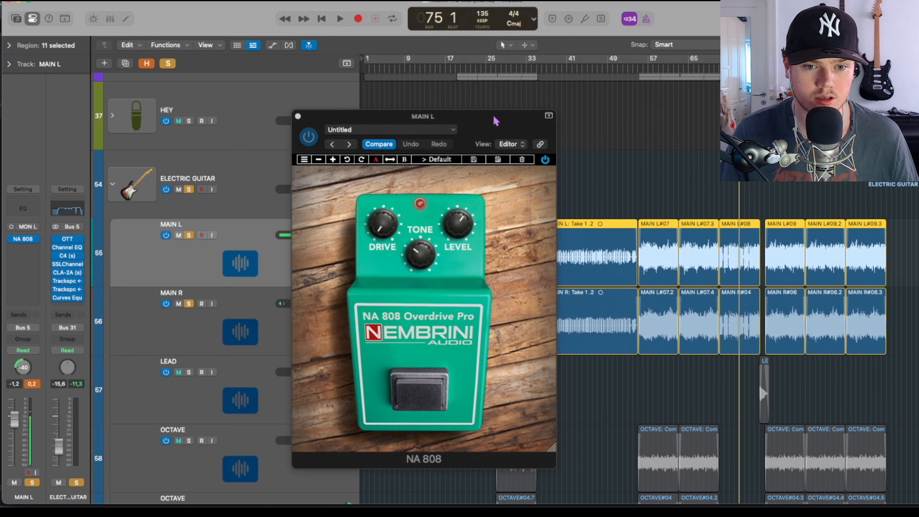
Unsolo the ELECTRIC GUITAR stack and compare MAIN L with the NA 808 overdrive bypassed and active, playing from the song's start.
drag(496, 121, 730, 152)
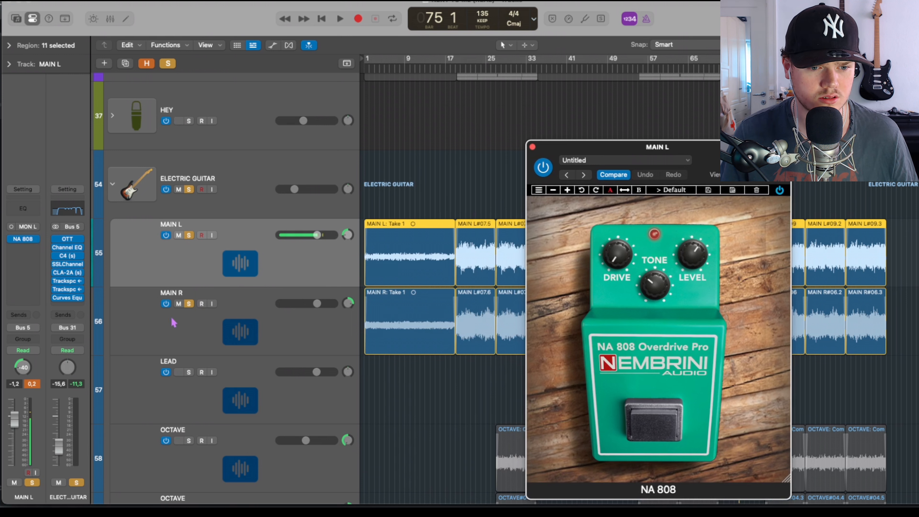
click(189, 189)
click(11, 238)
key(Return)
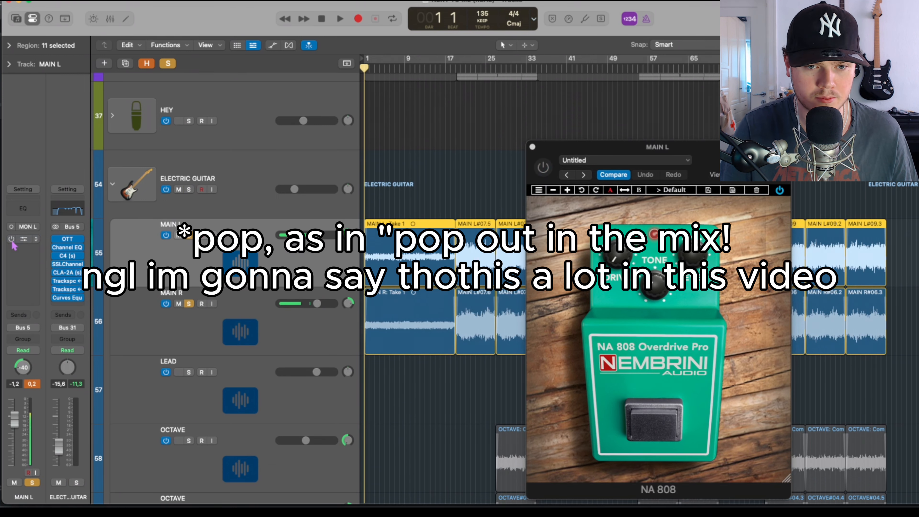
key(space)
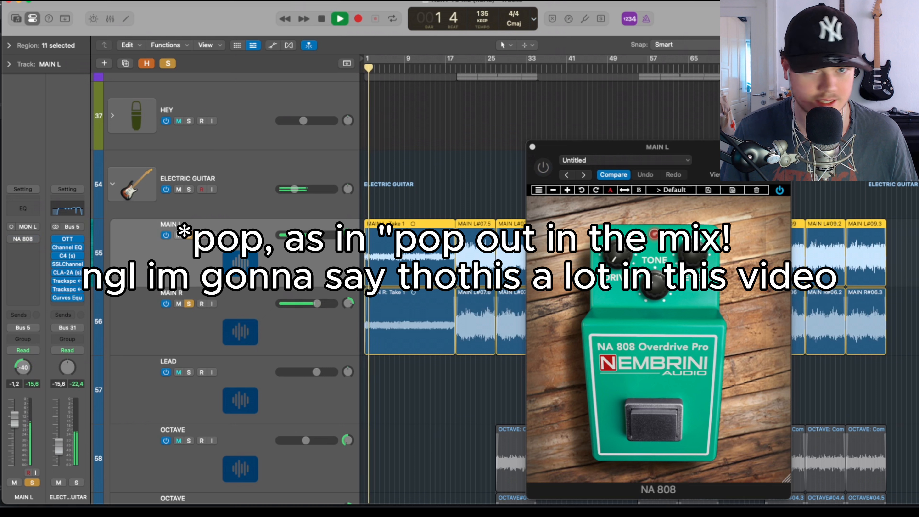
click(11, 238)
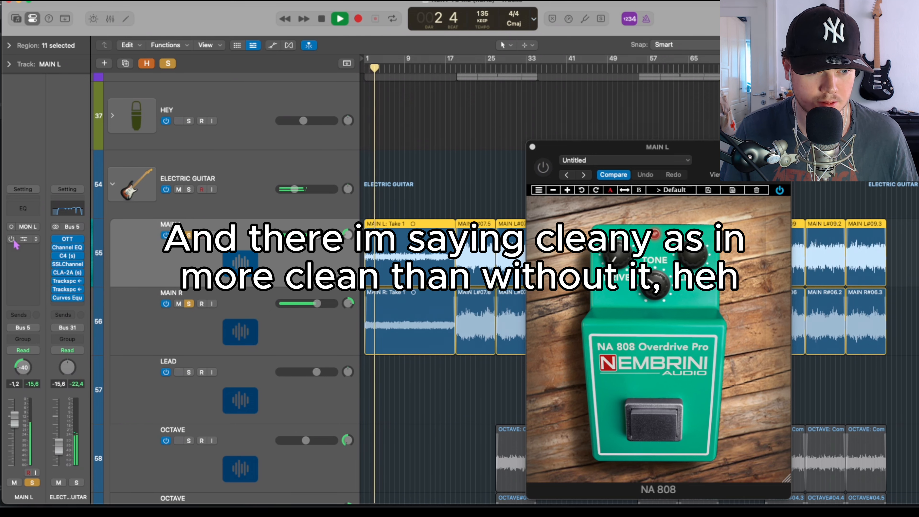
Select the MAIN R track, close the NA 808 overdrive window and stop playback.
key(Down)
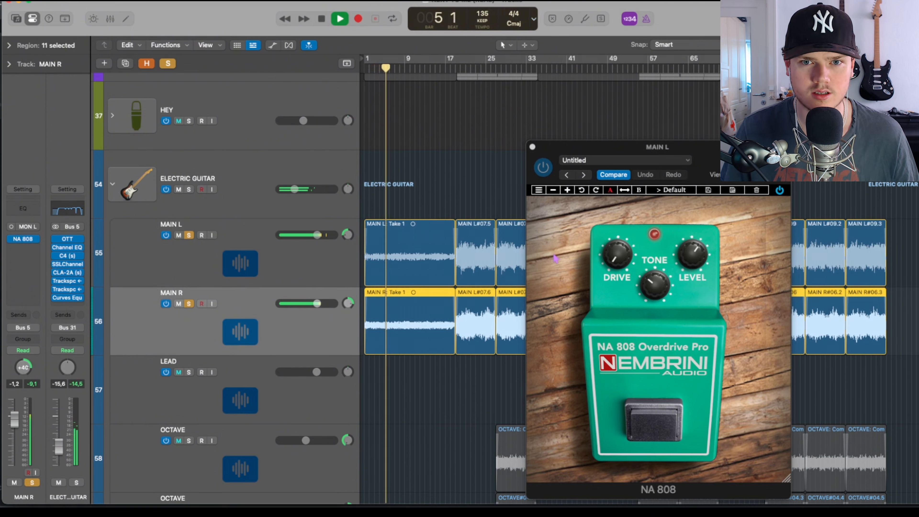
click(533, 147)
scroll(484, 243, down, 5)
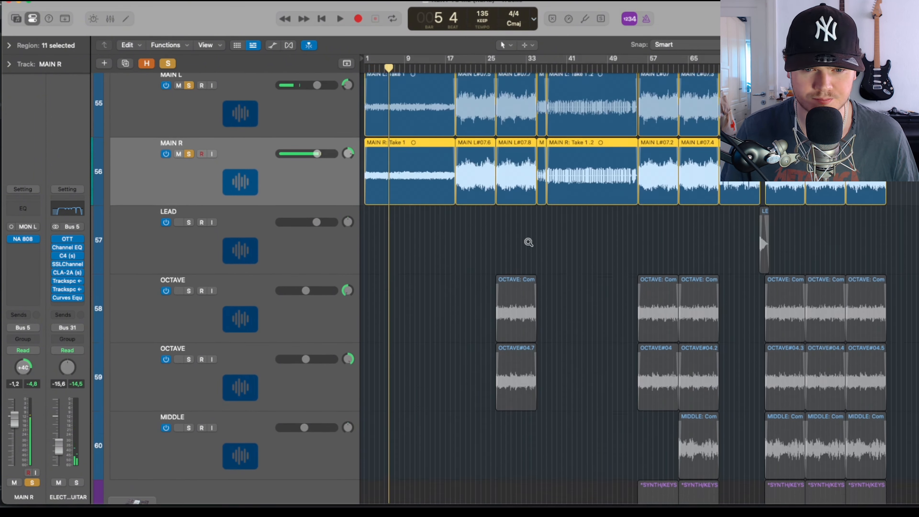
scroll(528, 242, up, 3)
scroll(663, 208, right, 4)
scroll(627, 199, down, 4)
scroll(143, 159, up, 3)
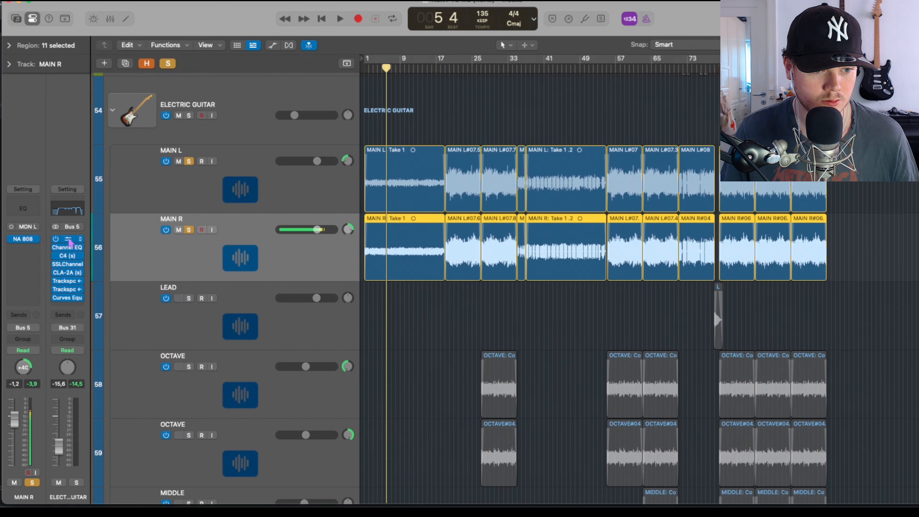
Inspect the OTT and Channel EQ plug-ins on the ELECTRIC GUITAR bus.
click(69, 239)
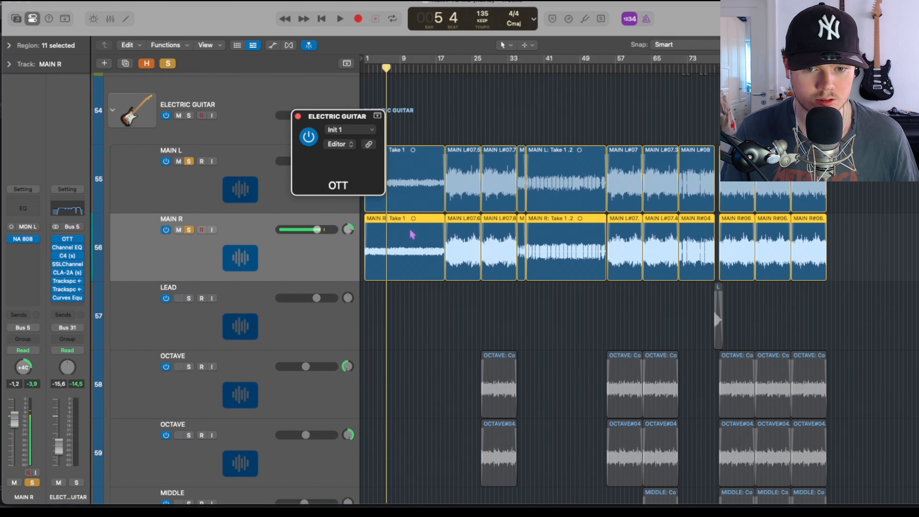
click(298, 117)
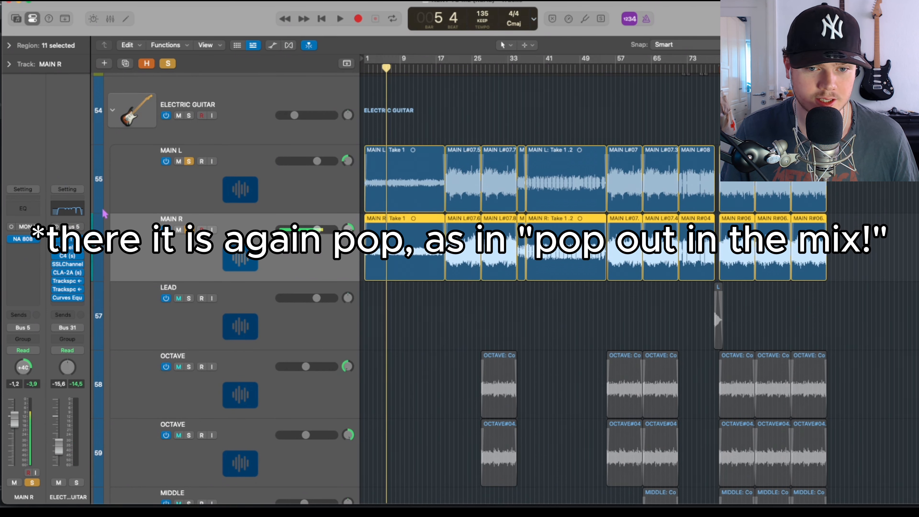
click(67, 247)
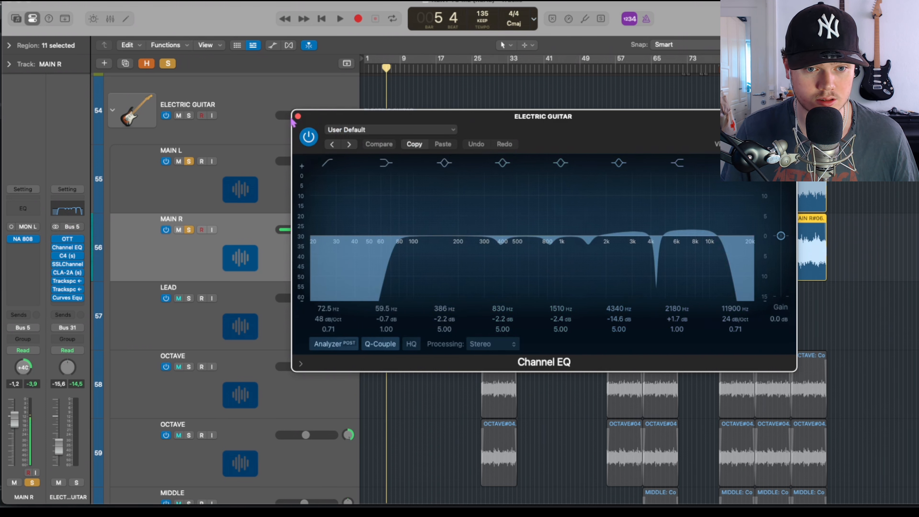
Inspect the C4 multiband processor and the SSLChannel plug-in on the ELECTRIC GUITAR bus.
click(297, 117)
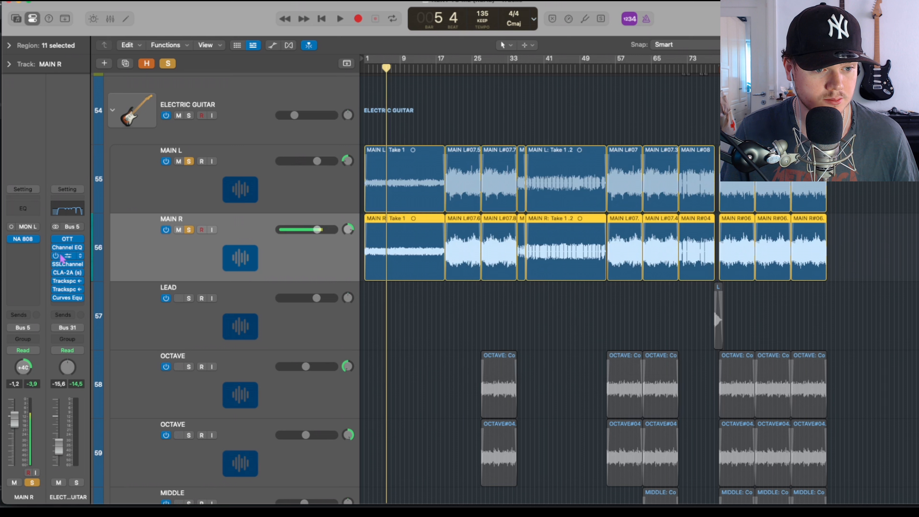
click(62, 255)
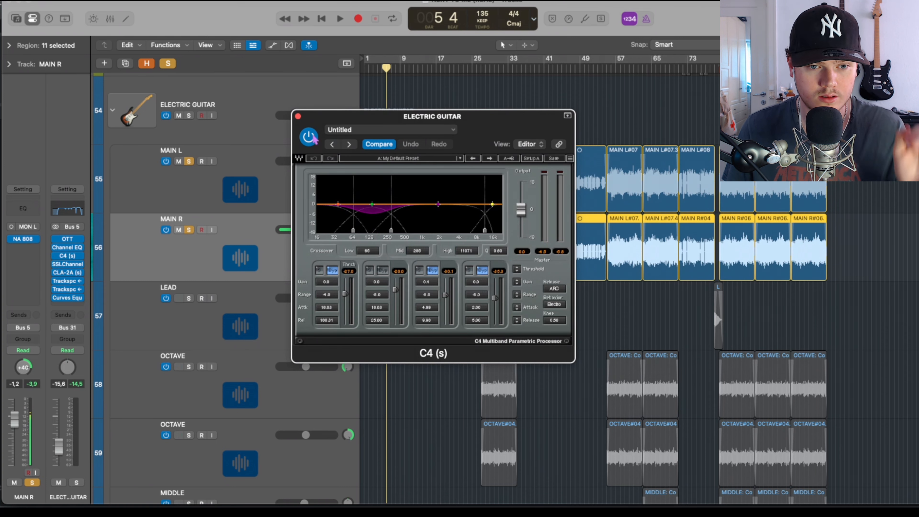
click(298, 116)
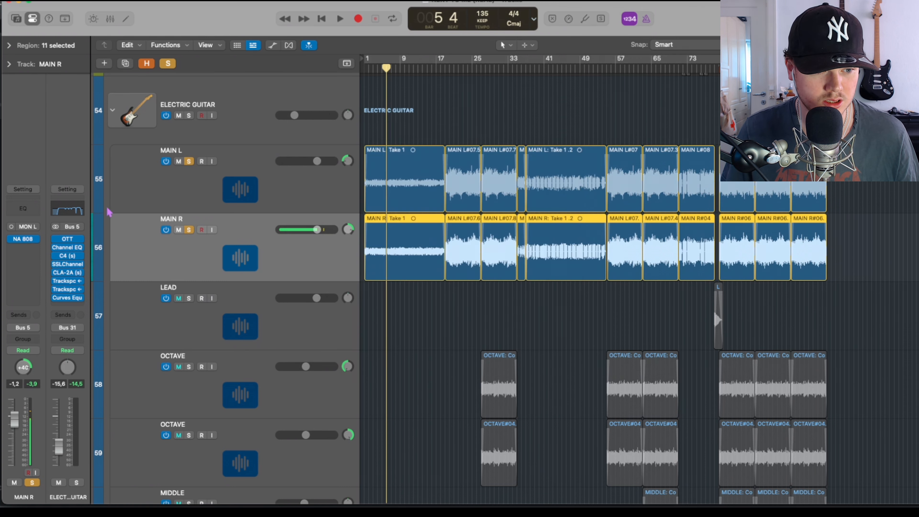
click(67, 264)
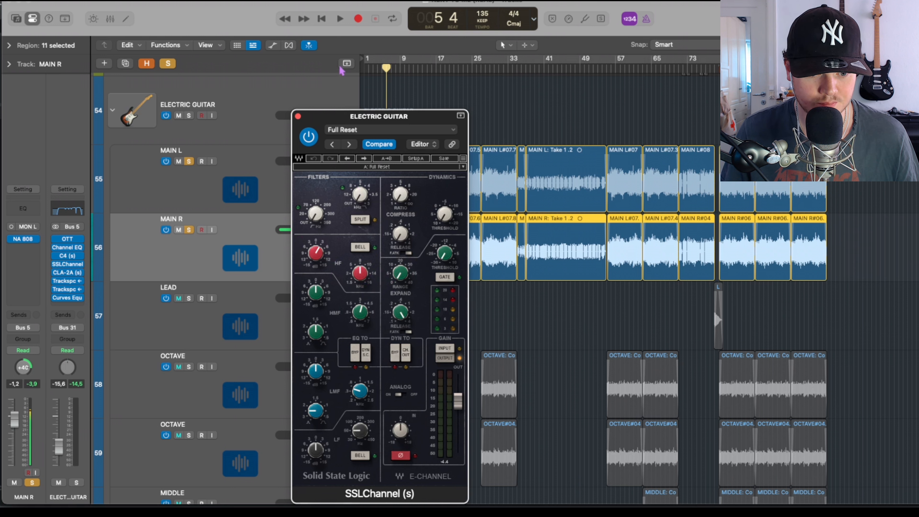
click(298, 116)
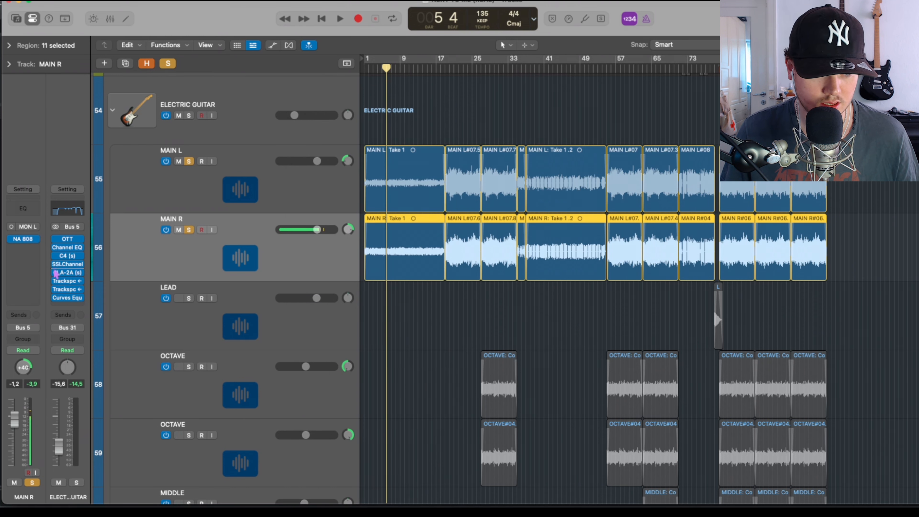
Review the CLA-2A compressor on the ELECTRIC GUITAR bus while playing the main guitars from about bar 18.
click(69, 274)
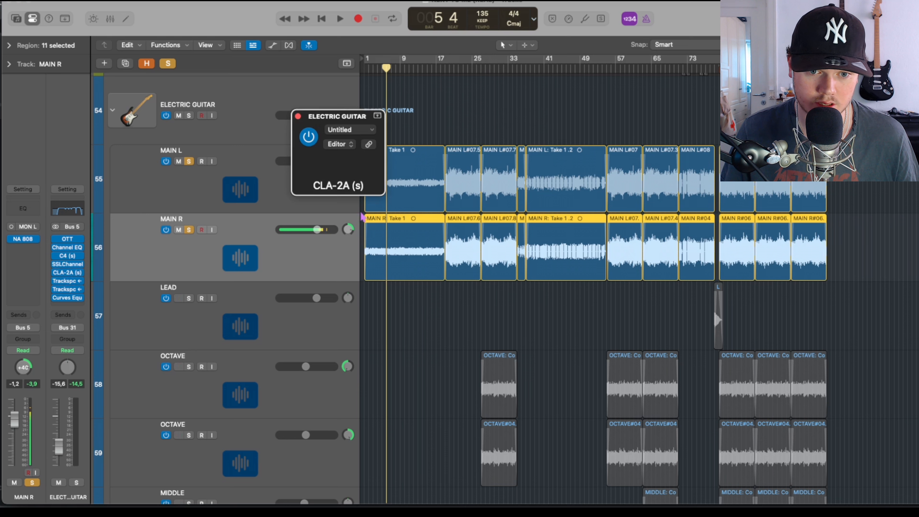
drag(520, 120, 663, 125)
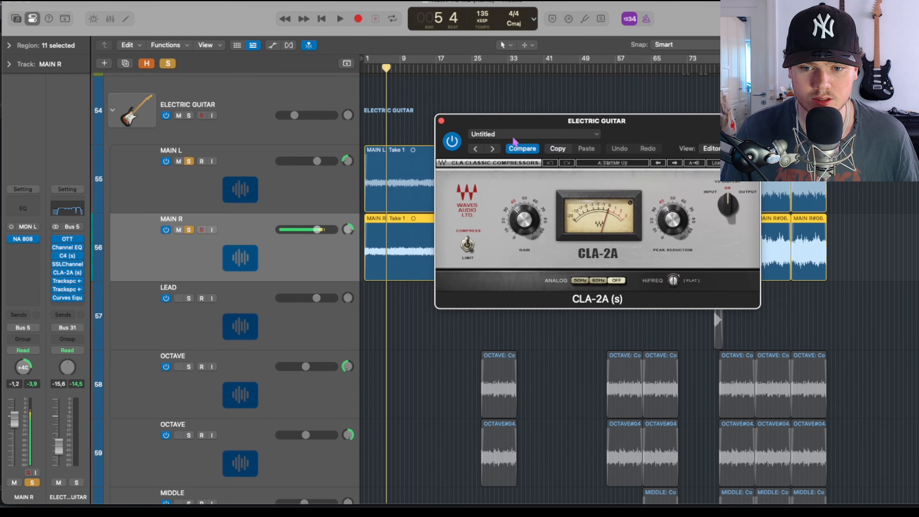
key(space)
drag(646, 136, 556, 269)
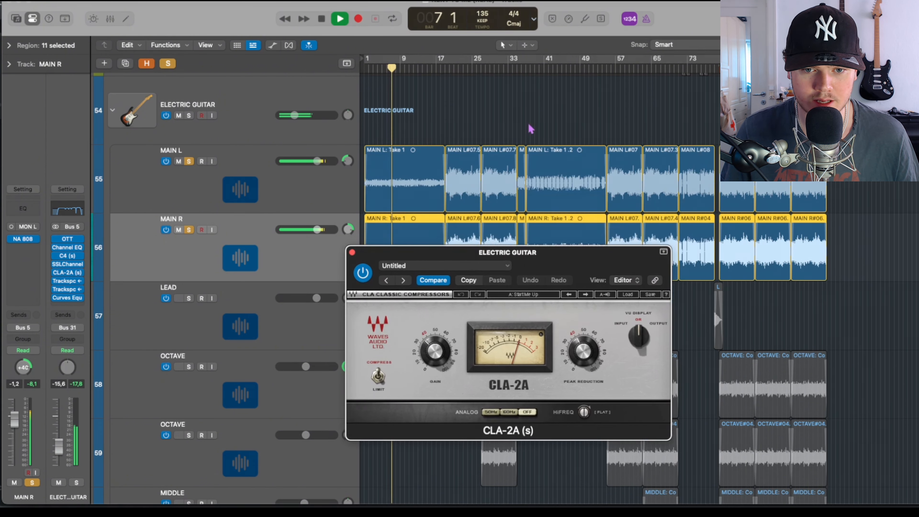
click(441, 69)
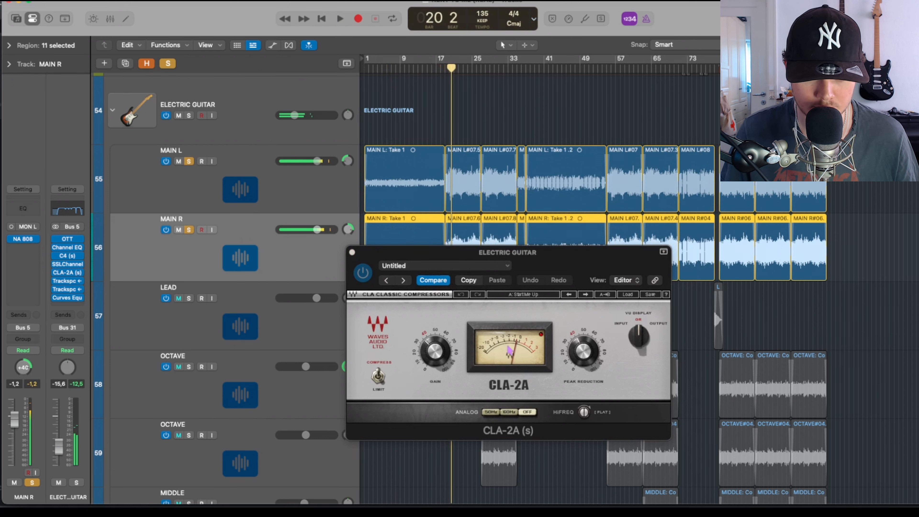
click(352, 252)
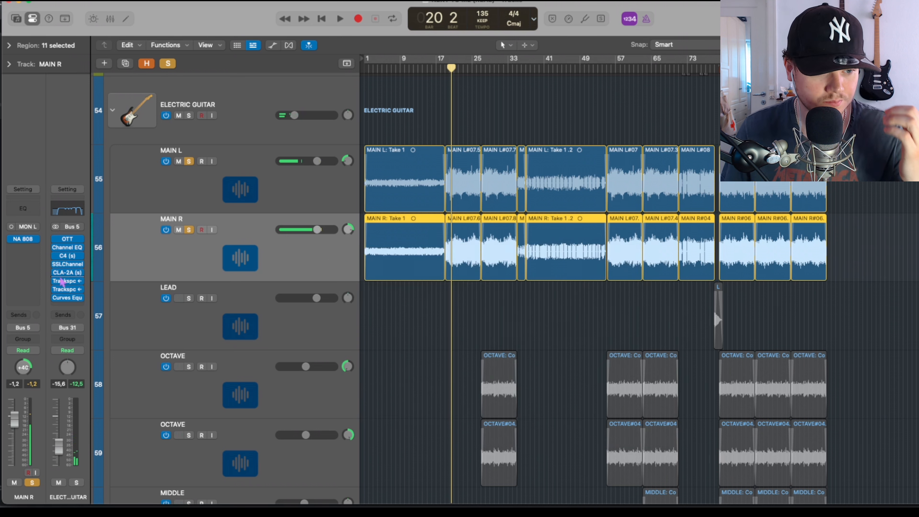
Examine the first Trackspacer on the guitar bus during playback, with its side chain set to KICK (Audio 53).
click(68, 282)
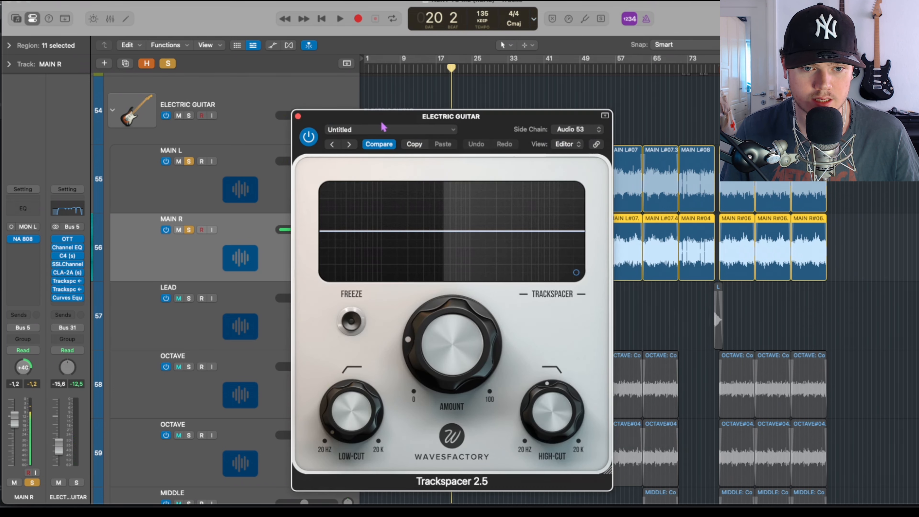
click(570, 131)
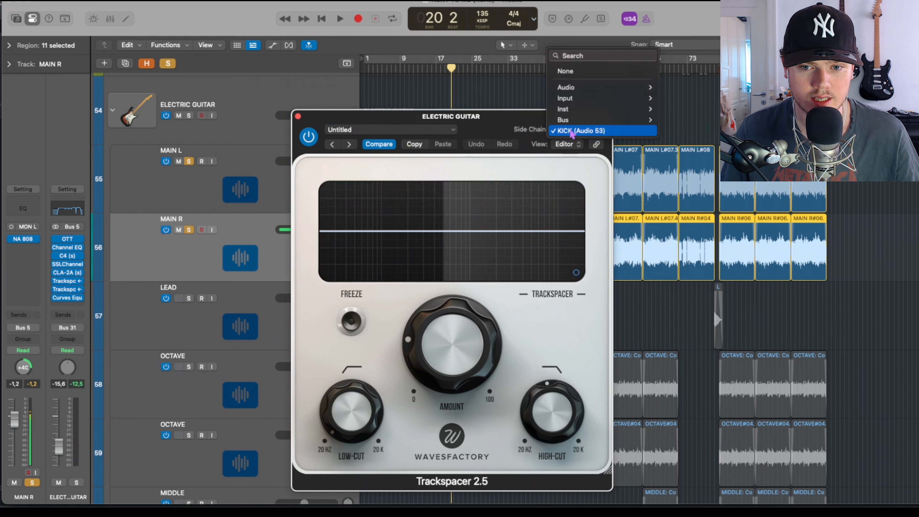
click(595, 134)
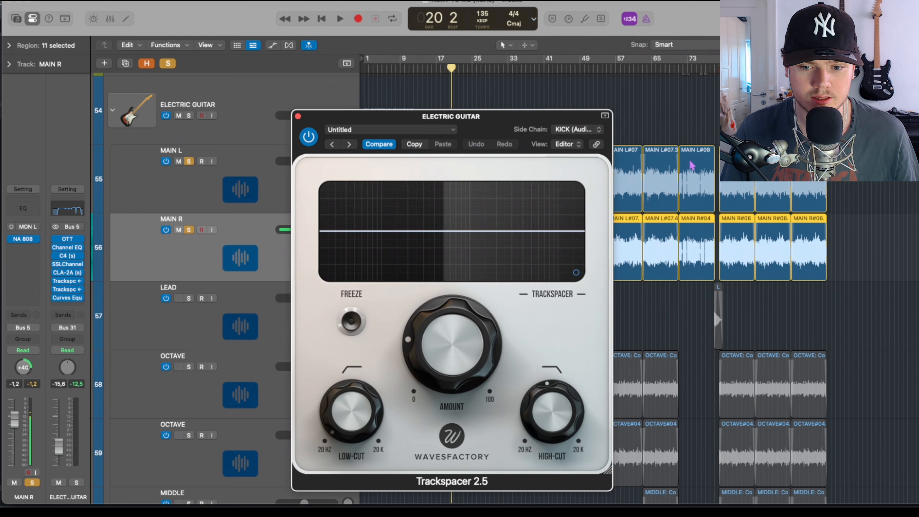
key(space)
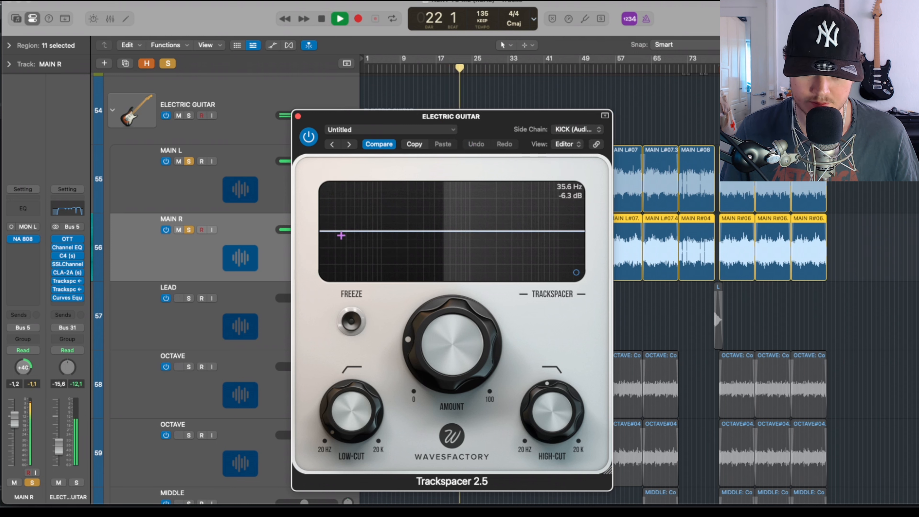
click(297, 116)
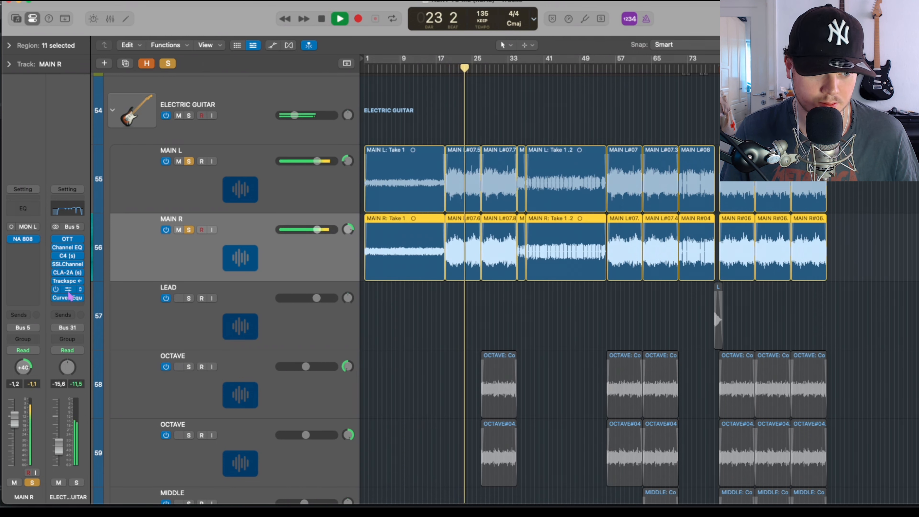
key(space)
Examine the second Trackspacer on the guitar bus, side-chained to Audio 54, during a short playback.
click(68, 289)
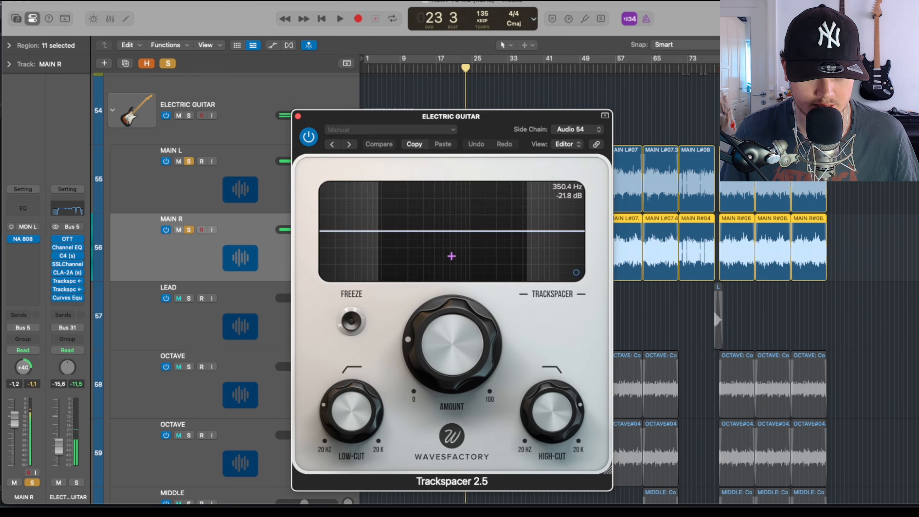
key(space)
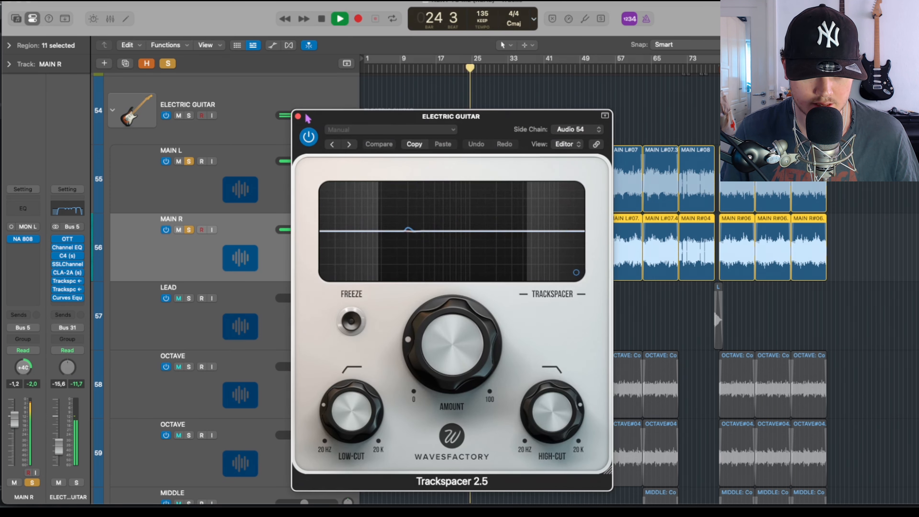
click(297, 115)
Select the first OCTAVE track and solo both OCTAVE guitar tracks.
scroll(477, 237, down, 3)
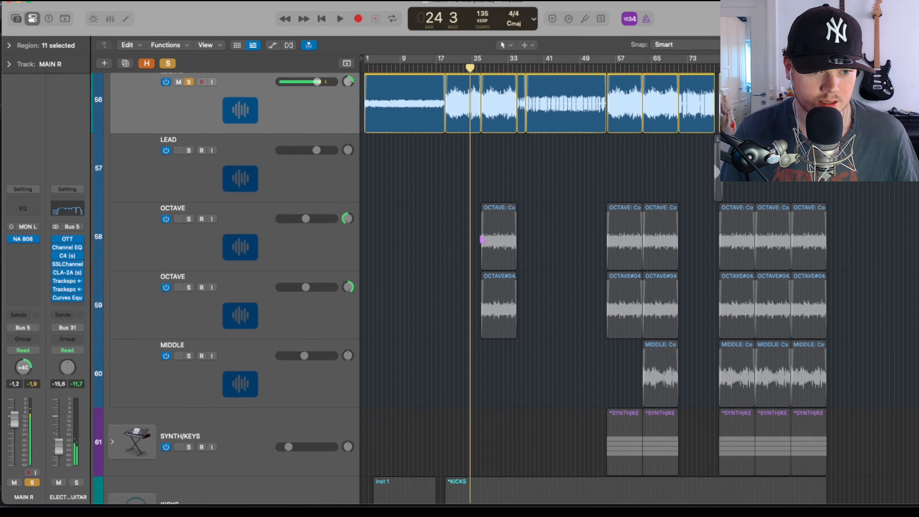
scroll(429, 239, up, 1)
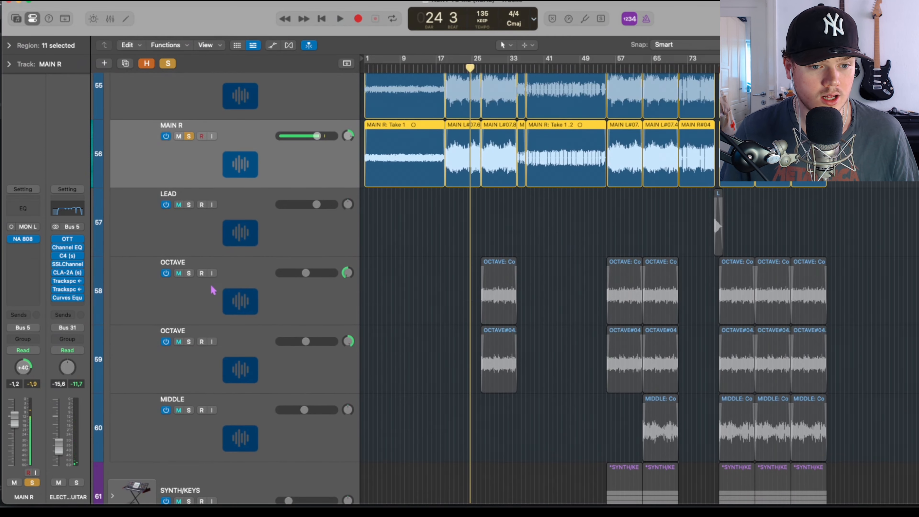
click(222, 286)
scroll(534, 313, up, 3)
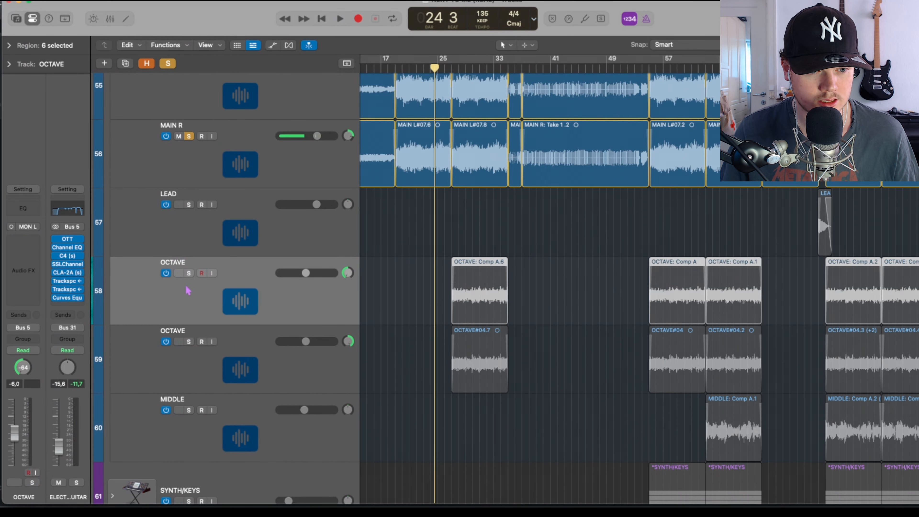
click(189, 274)
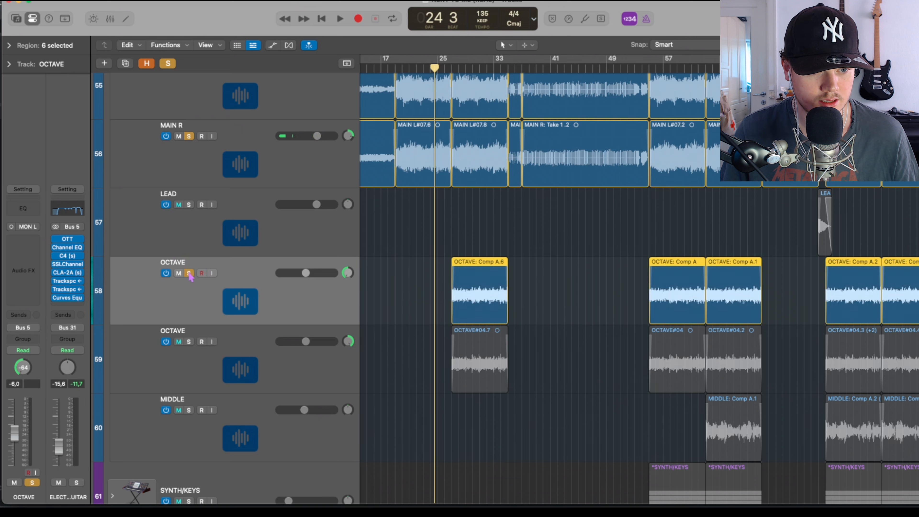
click(189, 342)
Play from bar 27 and unsolo MAIN L and MAIN R to hear the two OCTAVE tracks alone.
click(458, 69)
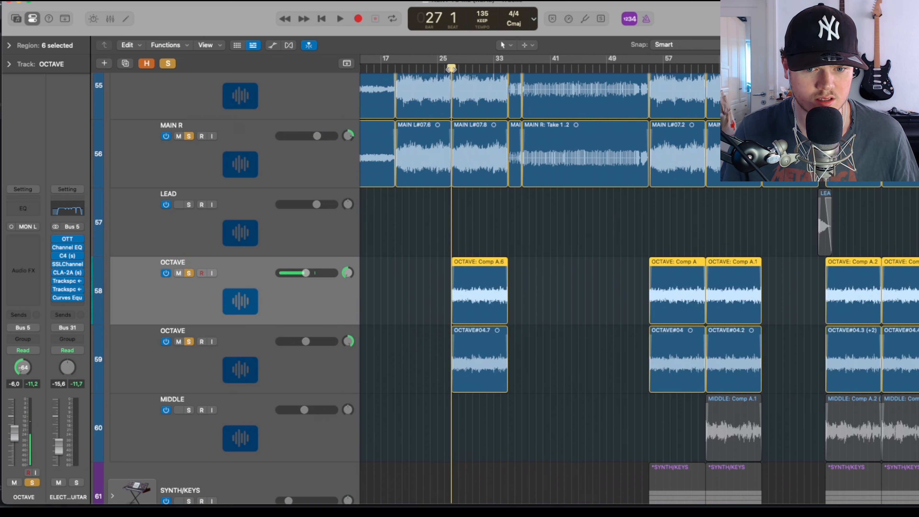
key(space)
scroll(286, 152, up, 2)
click(189, 137)
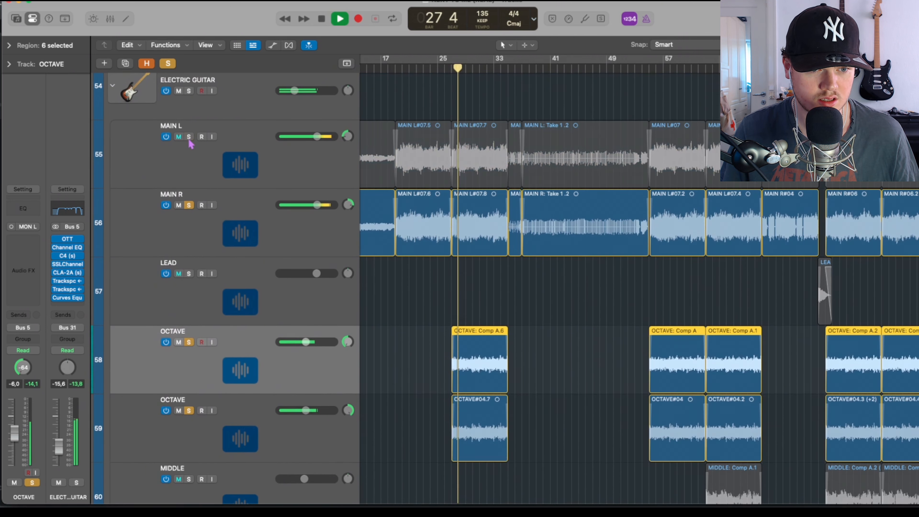
click(189, 205)
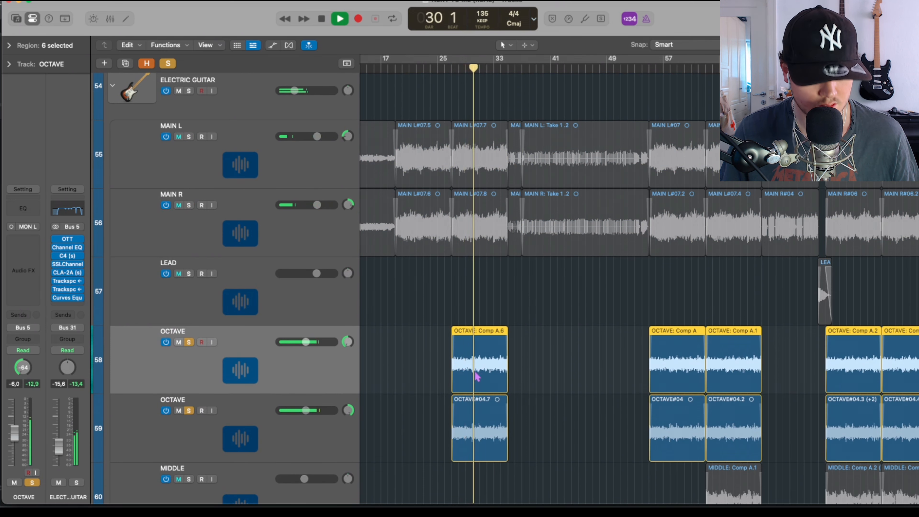
key(space)
Solo and select the MIDDLE guitar track, and unsolo both OCTAVE tracks.
scroll(619, 347, right, 5)
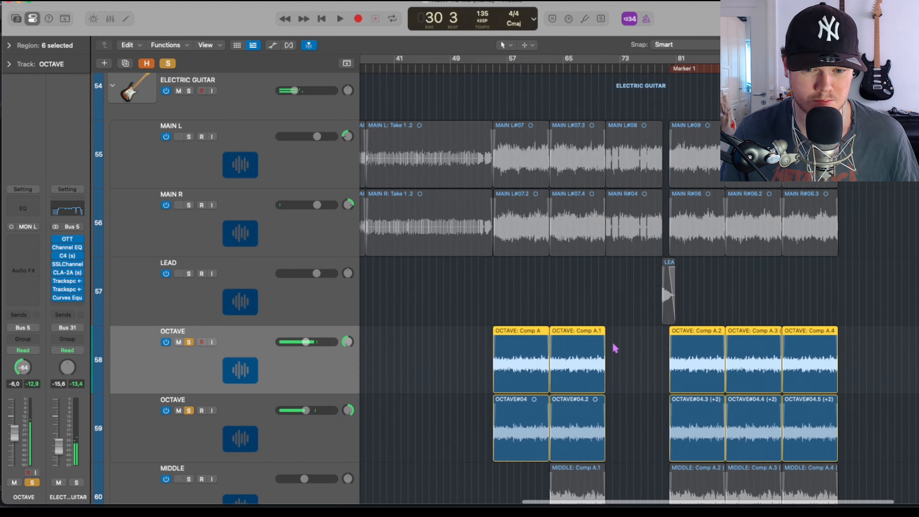
scroll(613, 348, down, 5)
scroll(430, 347, right, 2)
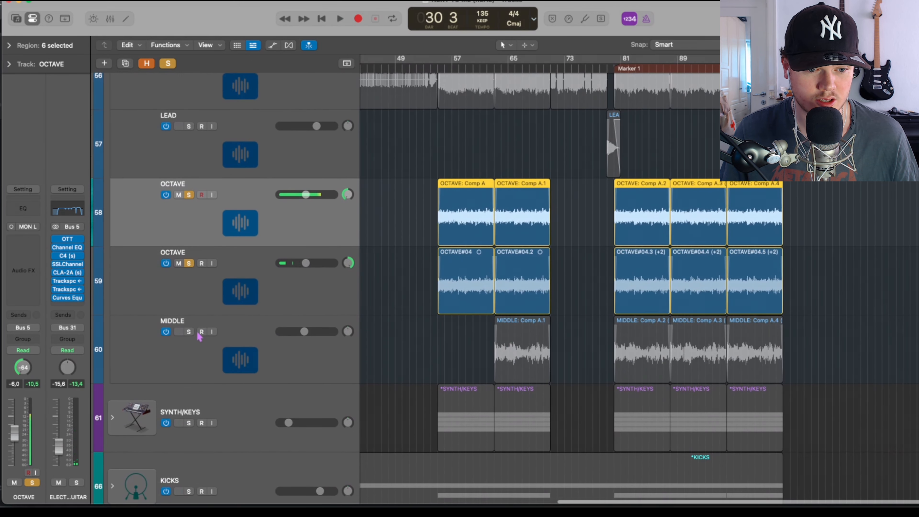
click(189, 331)
click(238, 356)
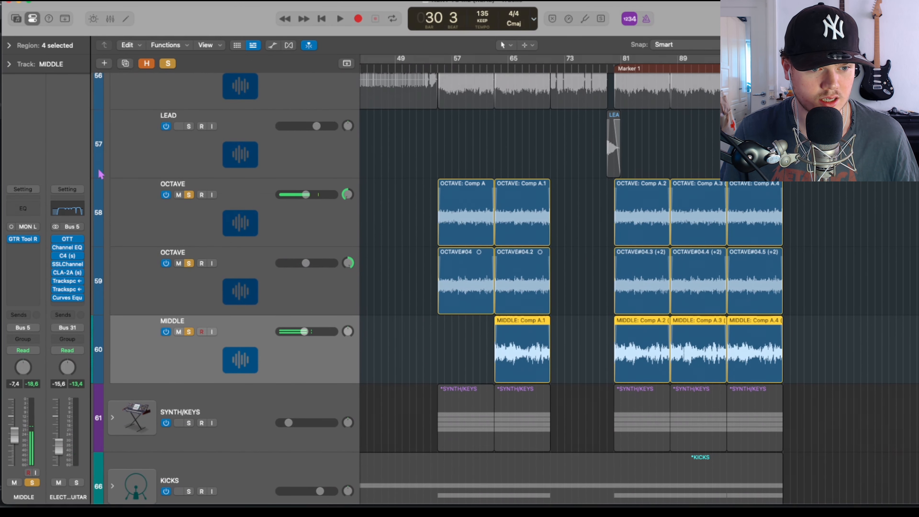
click(188, 195)
click(188, 263)
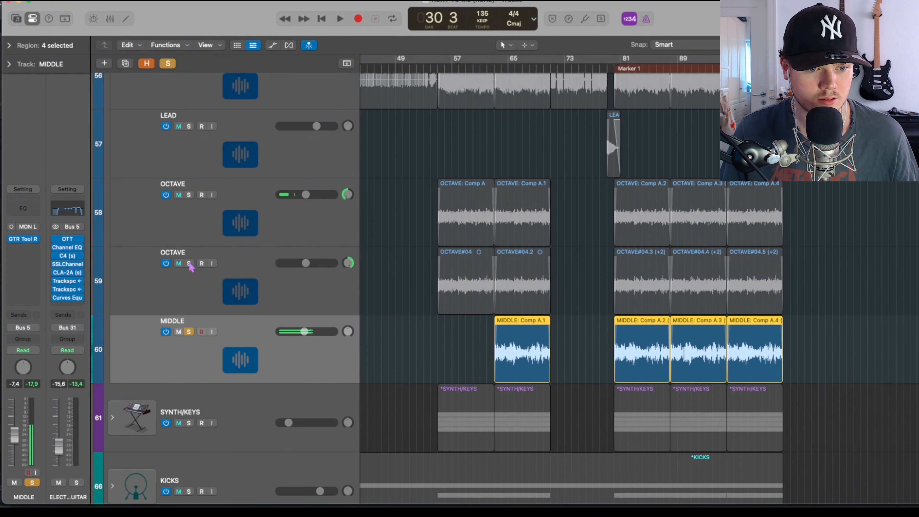
scroll(502, 69, up, 8)
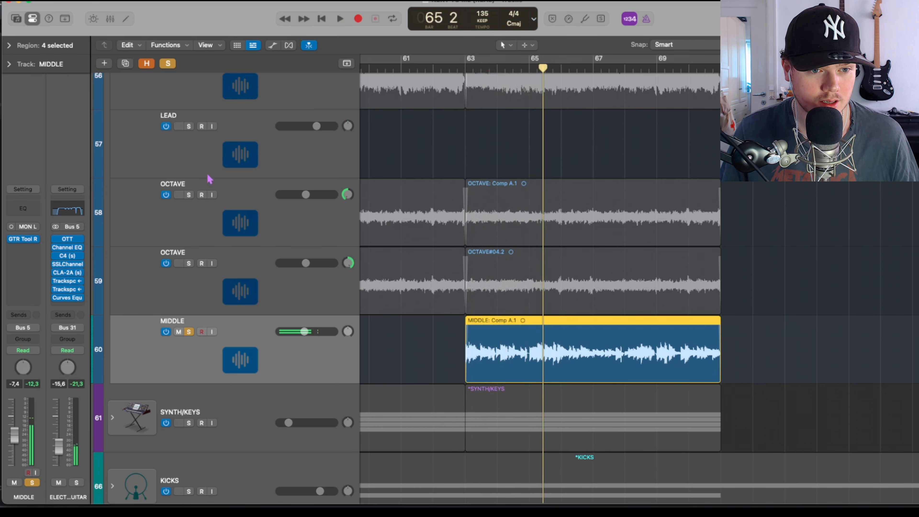
Solo the whole ELECTRIC GUITAR stack and unsolo the MIDDLE track.
scroll(178, 108, up, 5)
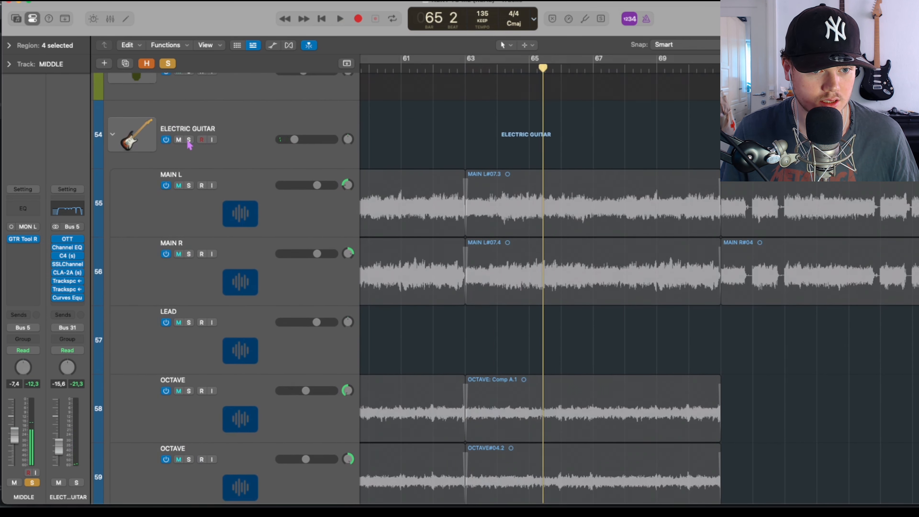
click(189, 140)
scroll(189, 145, down, 10)
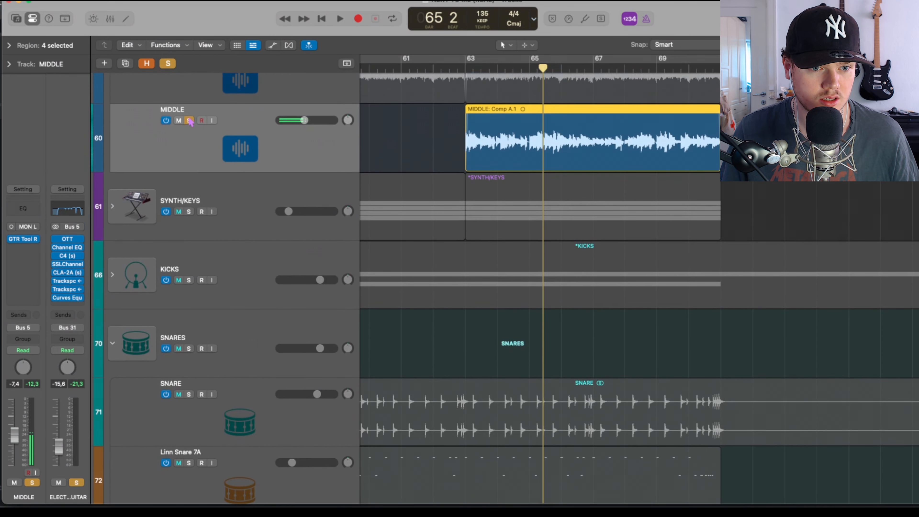
click(189, 120)
Play all the electric guitars together from just before bar 63.
scroll(190, 145, up, 4)
click(461, 68)
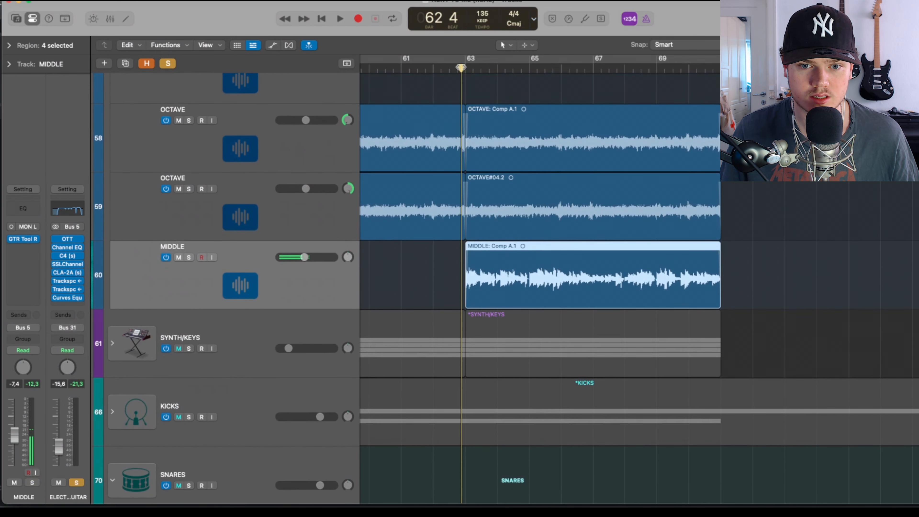
key(space)
scroll(507, 173, up, 3)
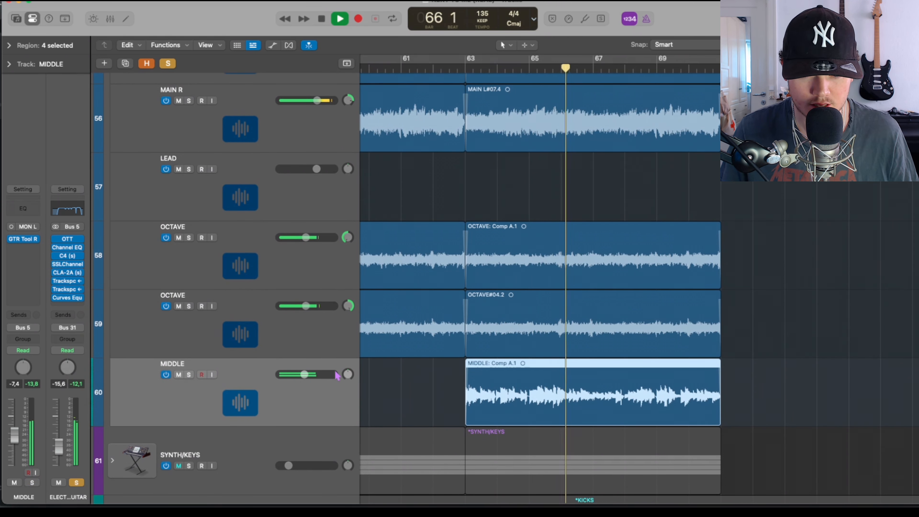
scroll(421, 338, left, 2)
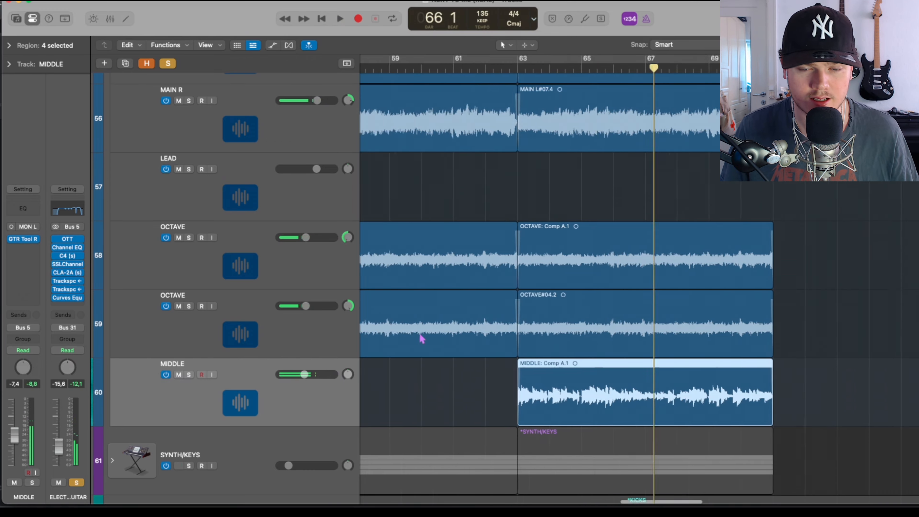
scroll(421, 334, down, 10)
scroll(554, 348, down, 3)
scroll(550, 353, down, 1)
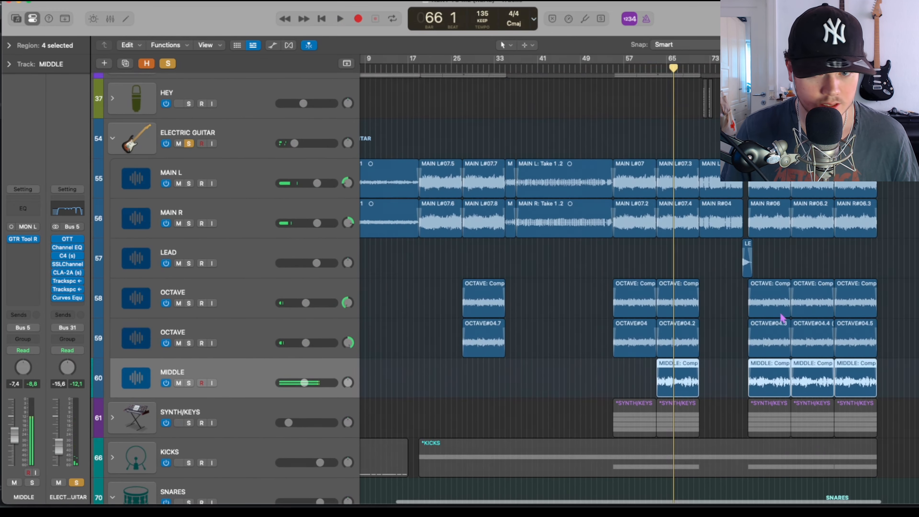
Examine the electric guitar regions from bar 66 onward, including the LEAD region leading into Marker 1.
scroll(778, 318, right, 3)
scroll(736, 304, up, 8)
scroll(731, 304, up, 4)
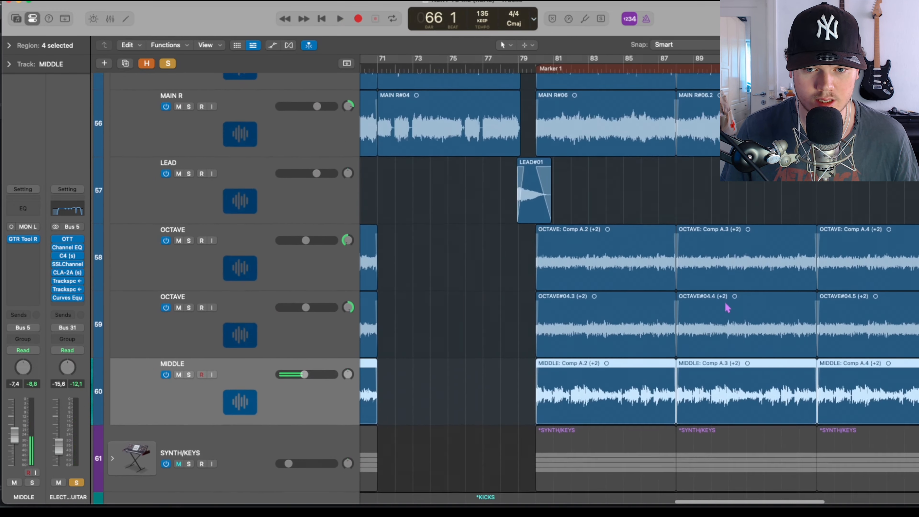
scroll(726, 303, down, 2)
scroll(576, 252, up, 5)
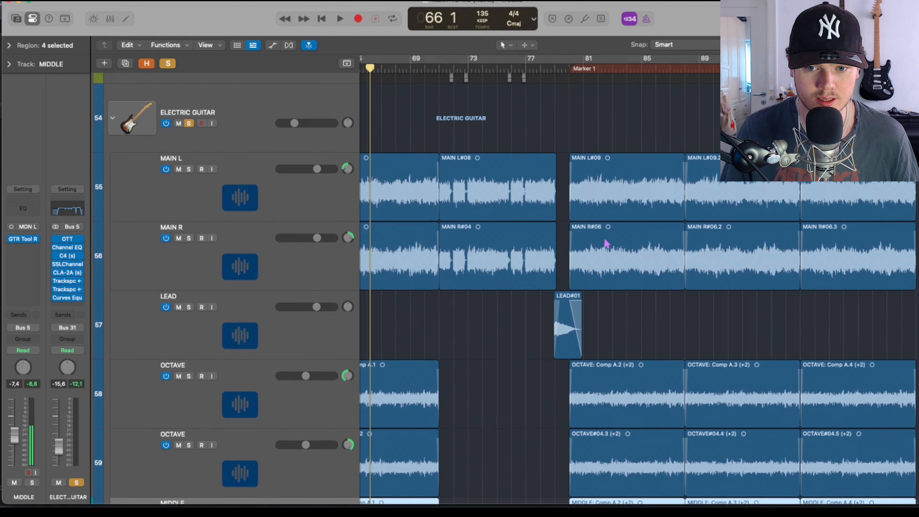
scroll(608, 246, down, 10)
scroll(648, 249, up, 10)
scroll(616, 206, up, 4)
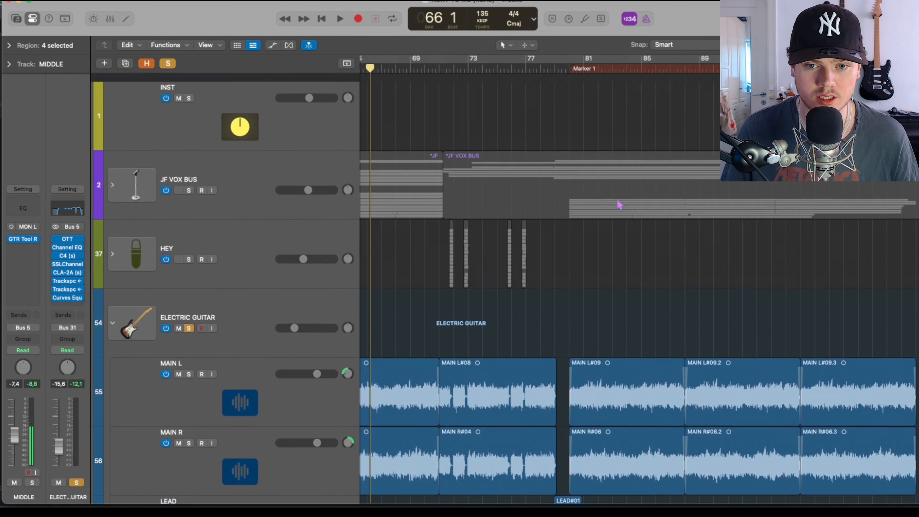
scroll(626, 207, down, 5)
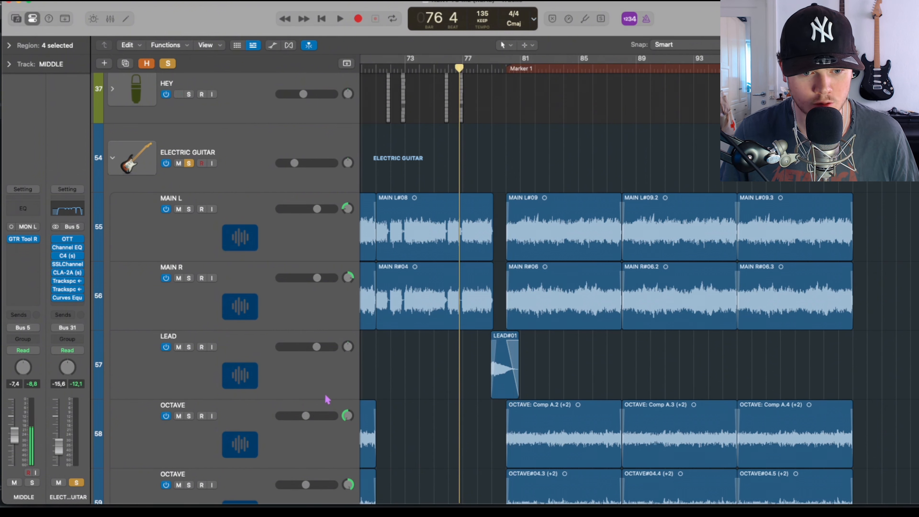
Select the LEAD guitar track, play its part through into the section after Marker 1, and collapse the ELECTRIC GUITAR stack.
click(425, 387)
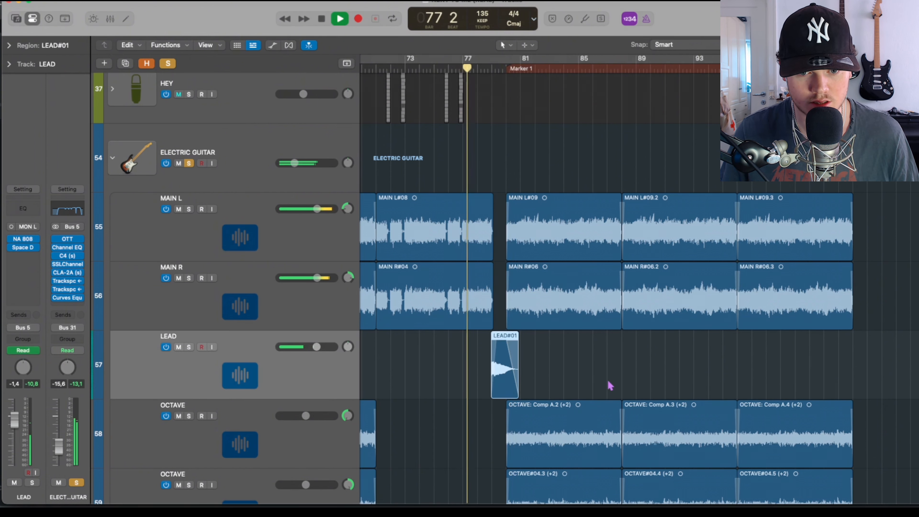
scroll(609, 381, up, 5)
scroll(607, 380, right, 3)
scroll(608, 380, down, 4)
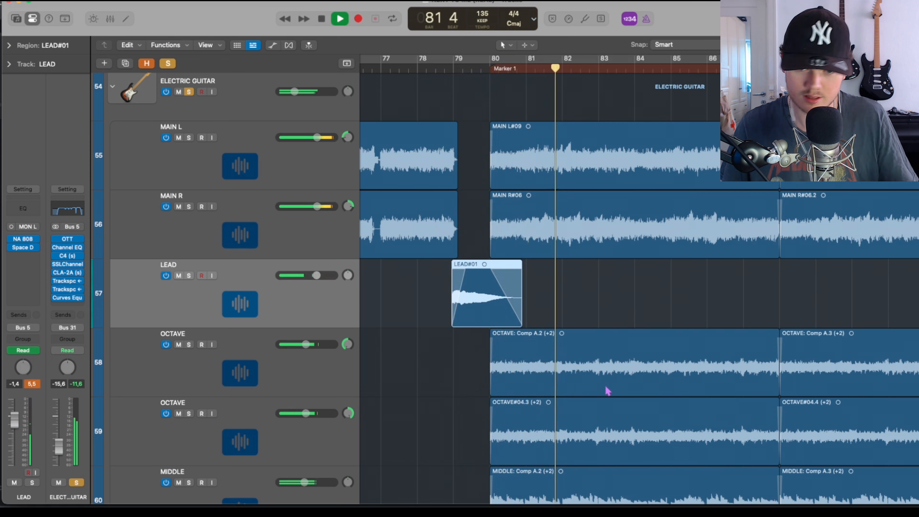
scroll(607, 387, down, 5)
scroll(609, 387, up, 2)
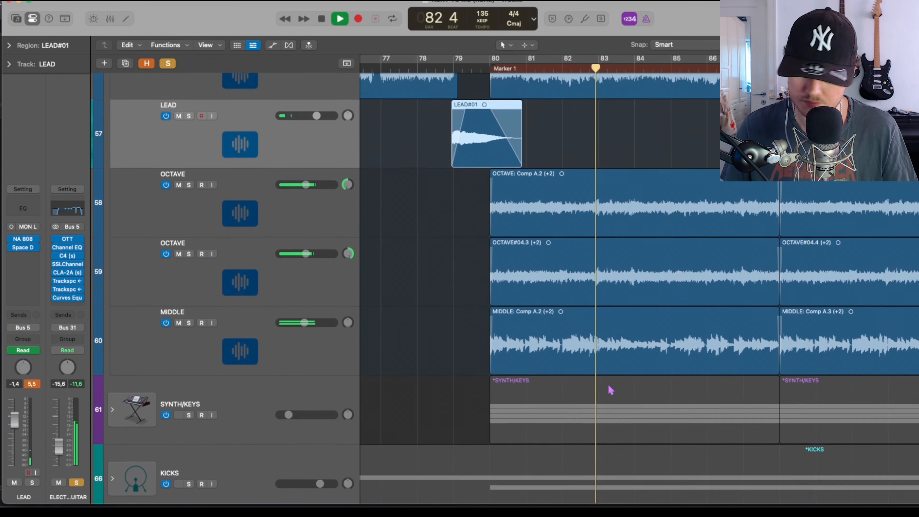
scroll(561, 301, up, 8)
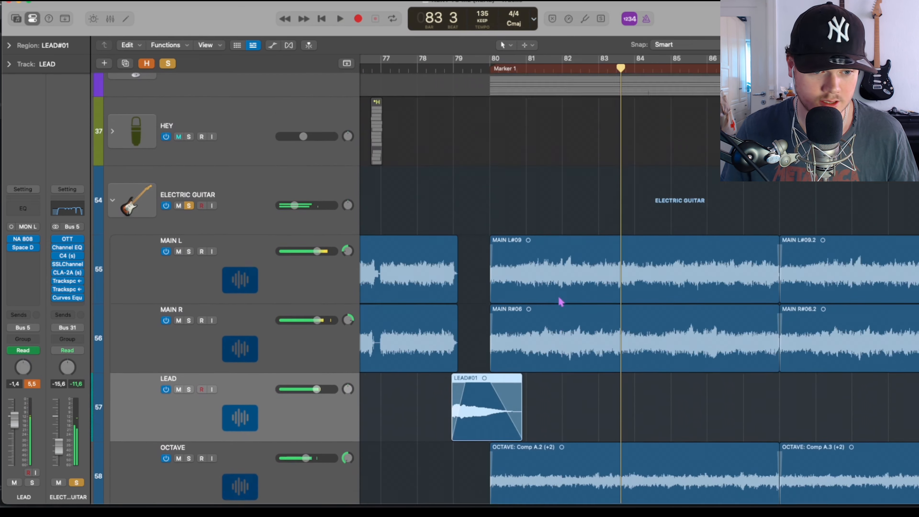
click(113, 218)
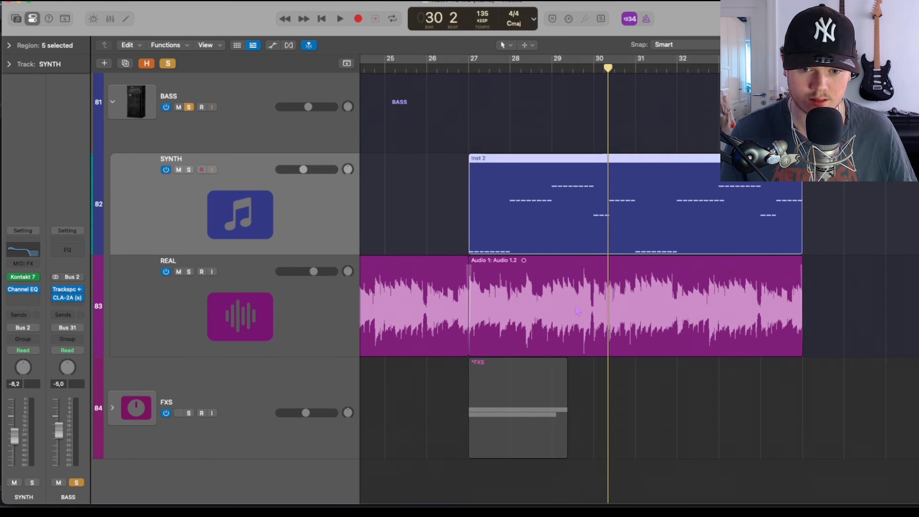
Select and solo the REAL bass track and play it alone from just before bar 27.
scroll(578, 310, right, 3)
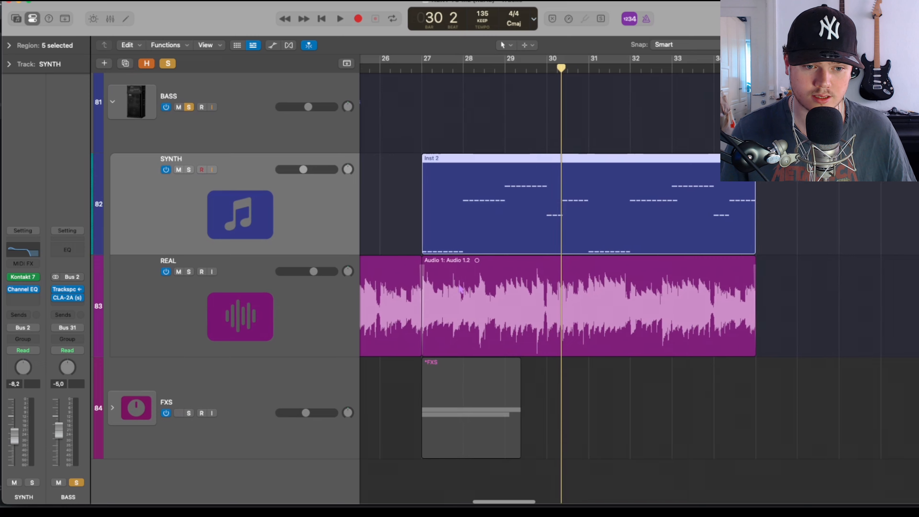
click(281, 317)
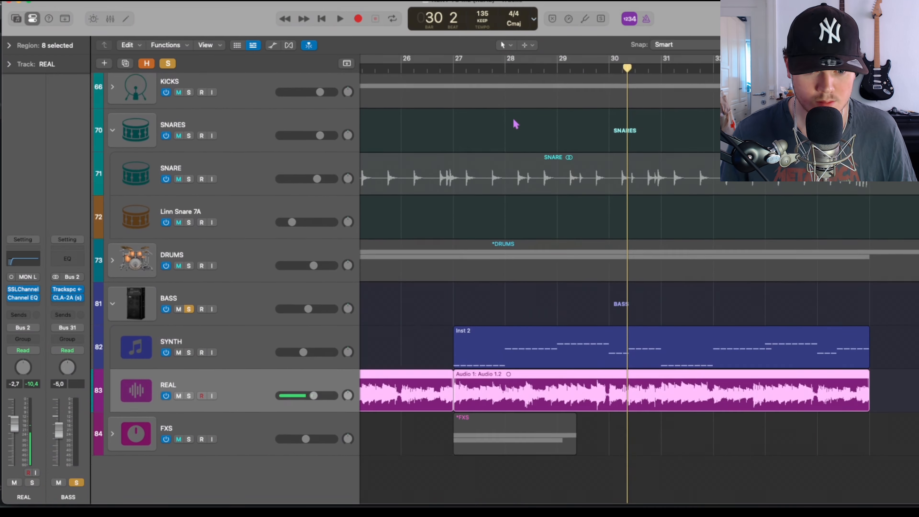
scroll(513, 120, down, 1)
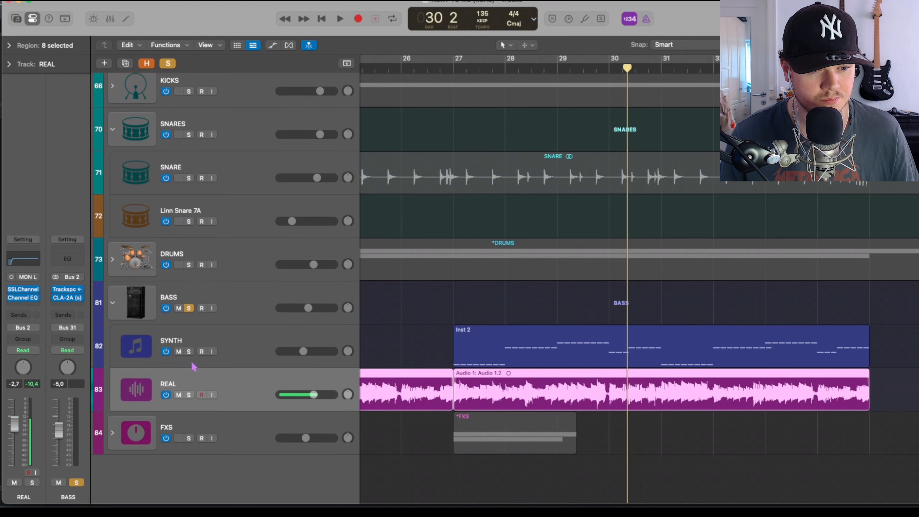
click(189, 394)
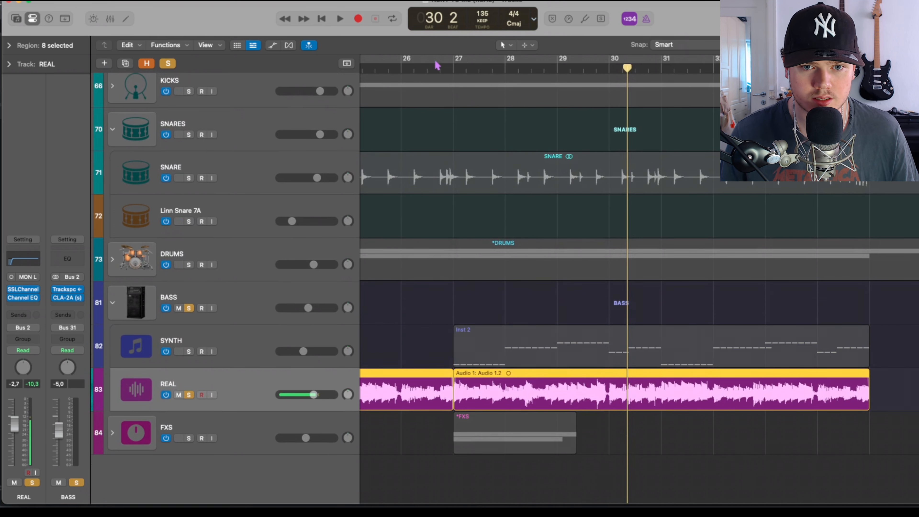
click(449, 66)
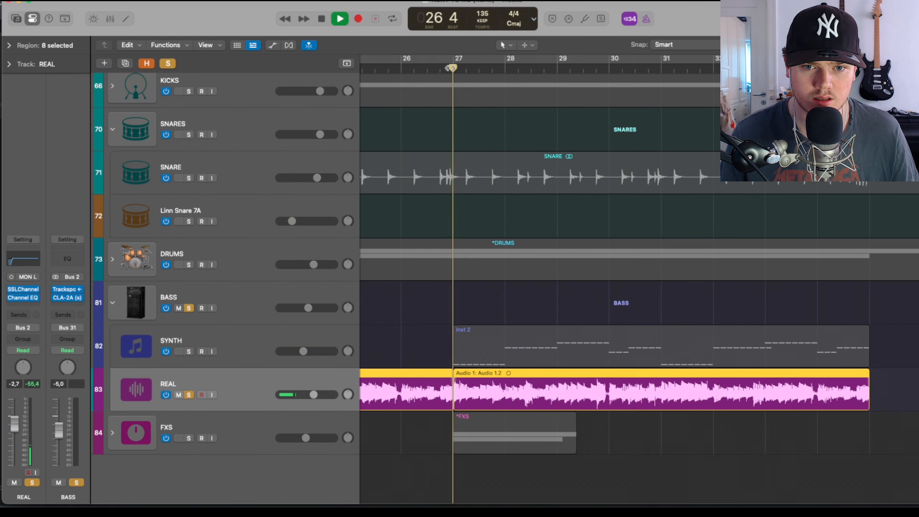
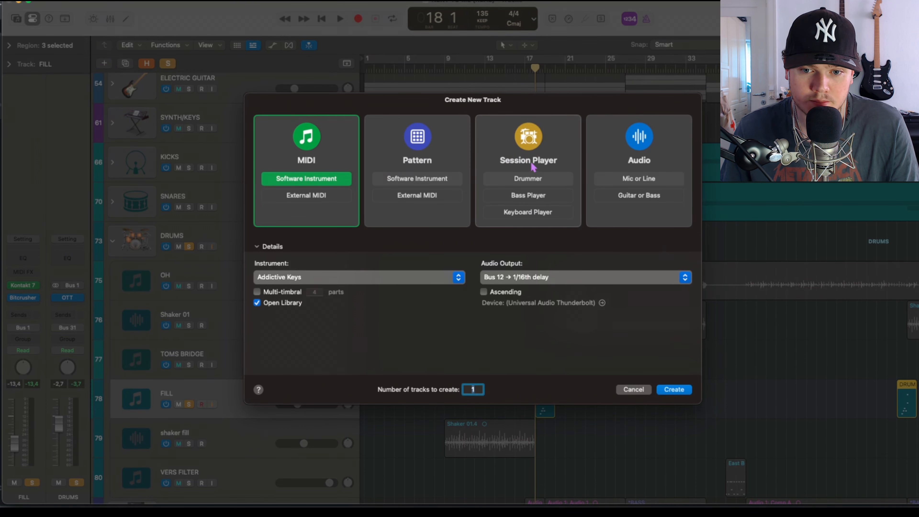
Choose the Session Player Drummer type for a new track, and dismiss the dialog without creating the track.
click(529, 179)
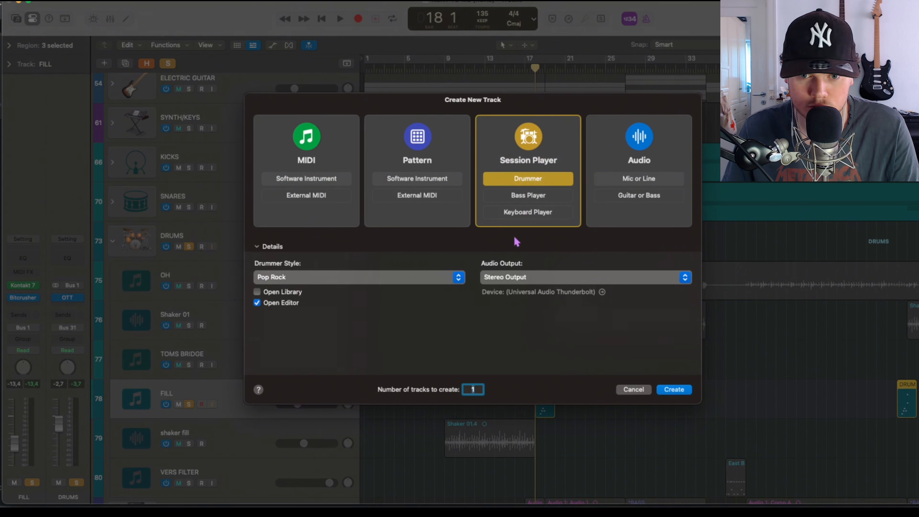
click(634, 390)
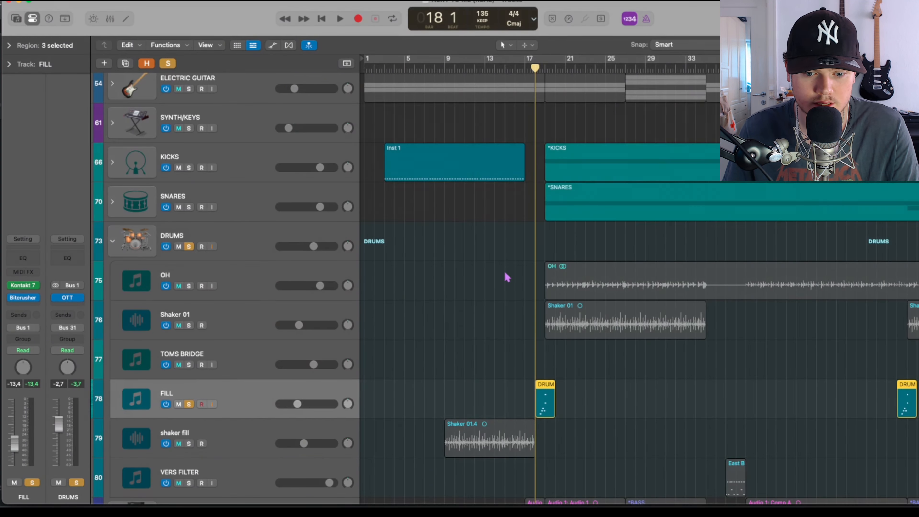
Play the soloed FILL drum region starting at bar 18 and stop playback once it ends.
scroll(505, 277, down, 3)
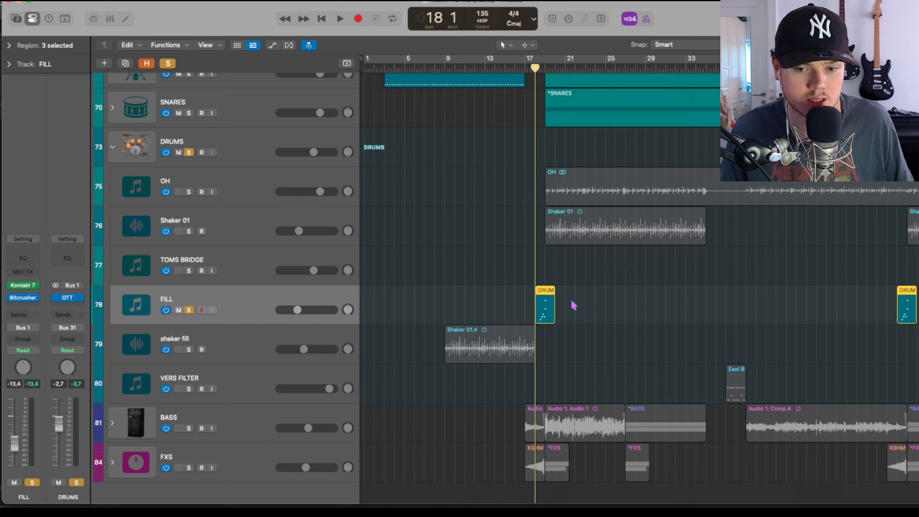
scroll(583, 304, right, 2)
key(space)
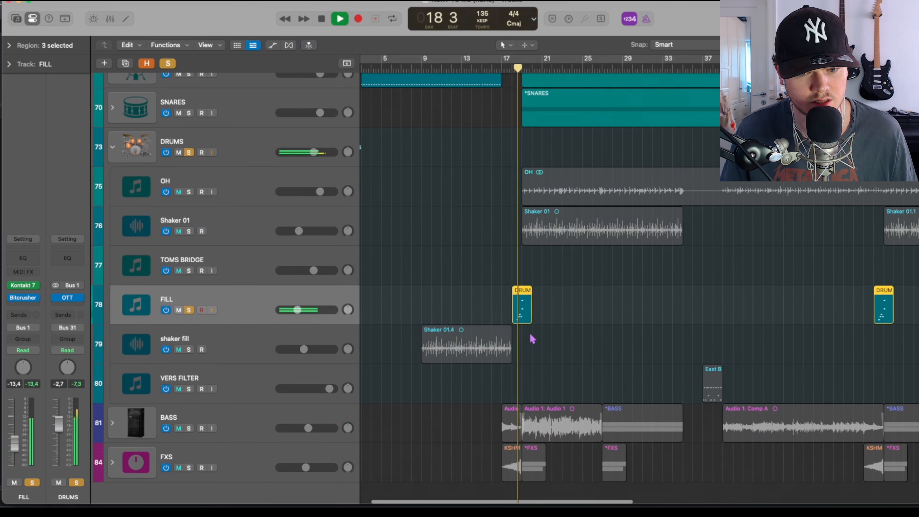
scroll(589, 319, right, 10)
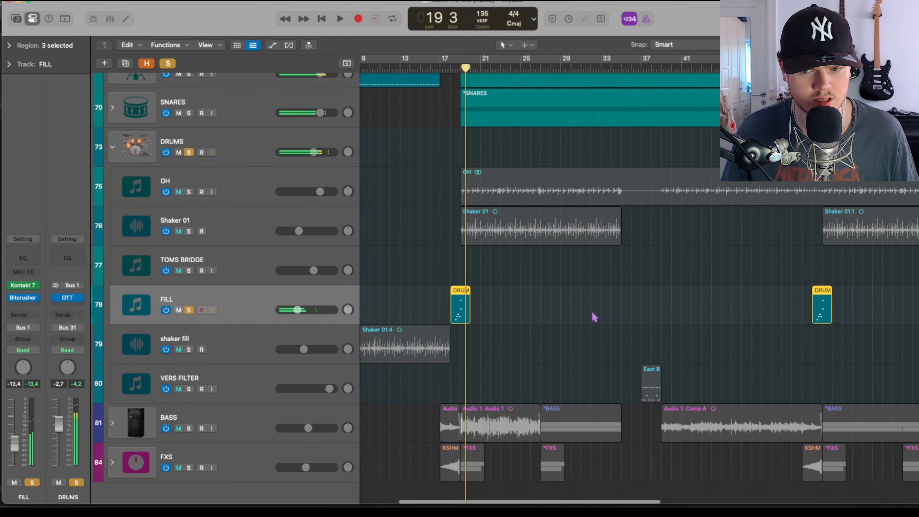
key(space)
Play the last FILL region from just before it starts, and stop shortly after Marker 1.
scroll(661, 305, right, 8)
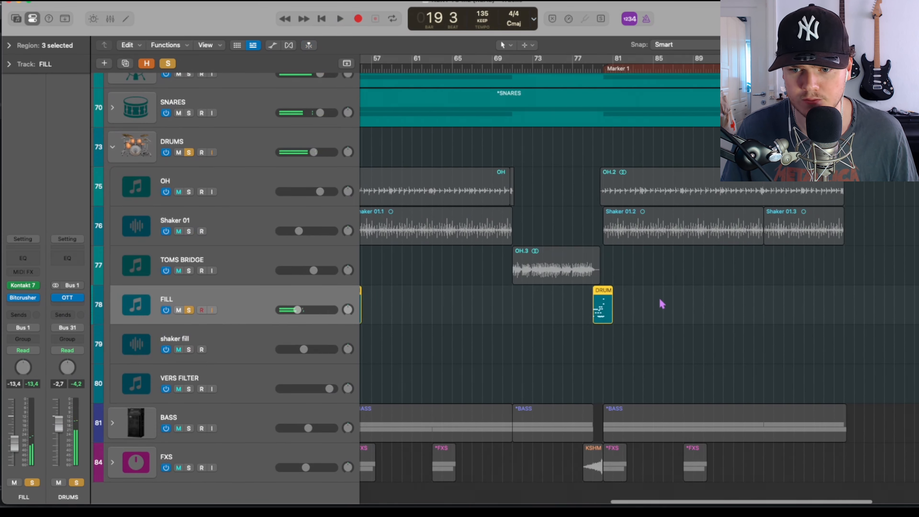
click(587, 69)
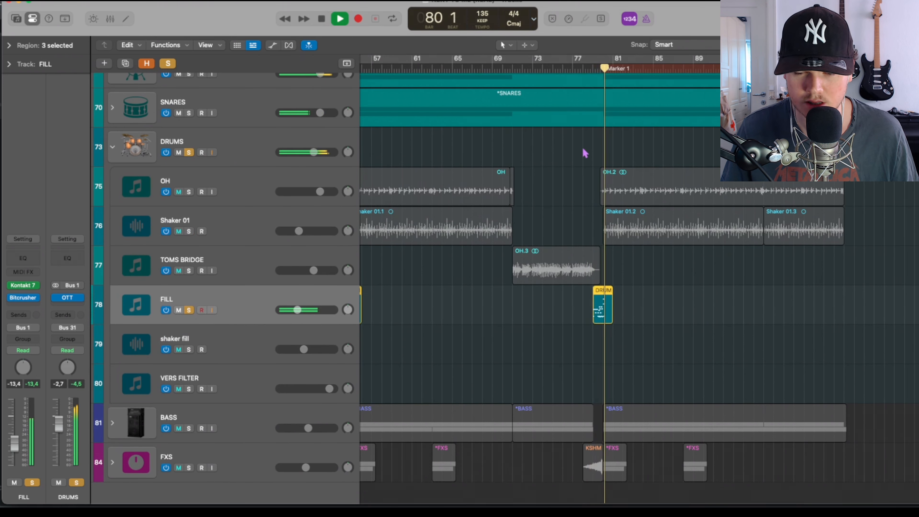
key(space)
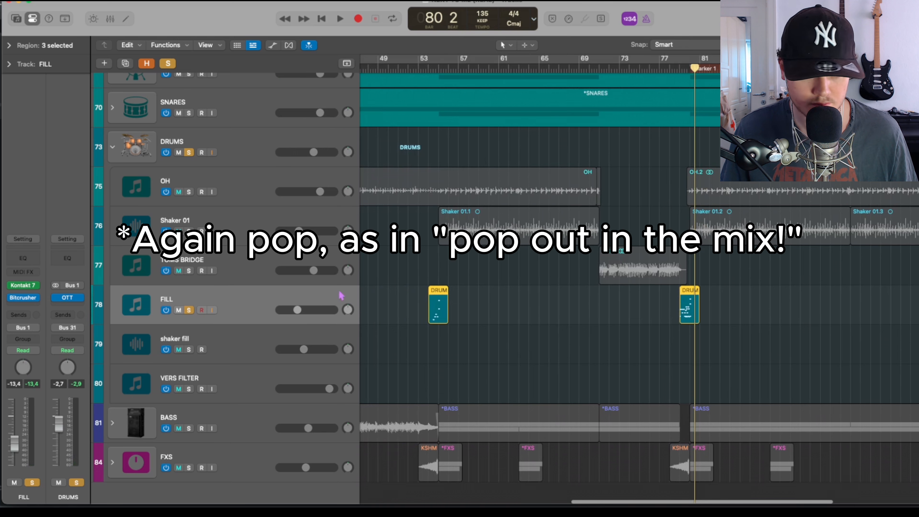
Solo the TOMS BRIDGE track, mute the FILL track, and play the bridge toms from about bar 70.
scroll(202, 279, left, 1)
click(189, 271)
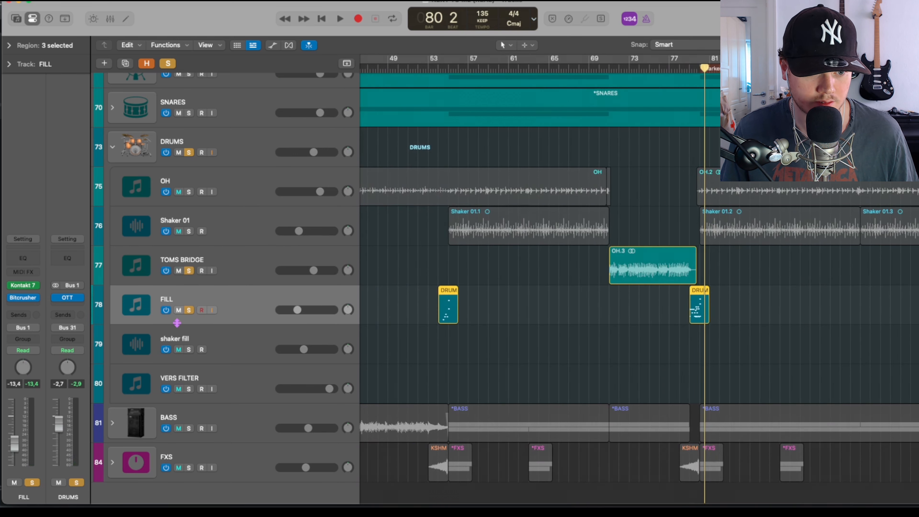
click(603, 70)
key(space)
scroll(641, 158, up, 3)
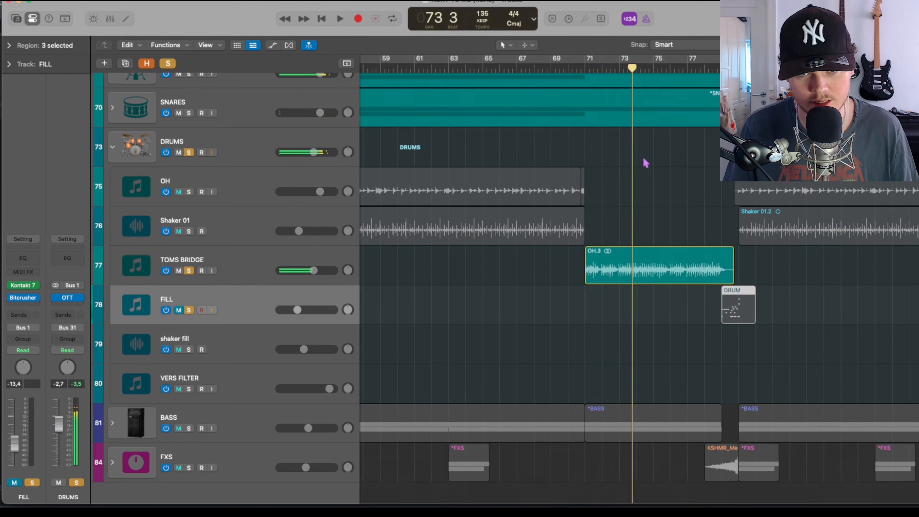
key(space)
Expand and solo the HEY stack to show its individual vocal tracks.
scroll(646, 163, up, 4)
scroll(644, 160, up, 4)
scroll(640, 163, up, 2)
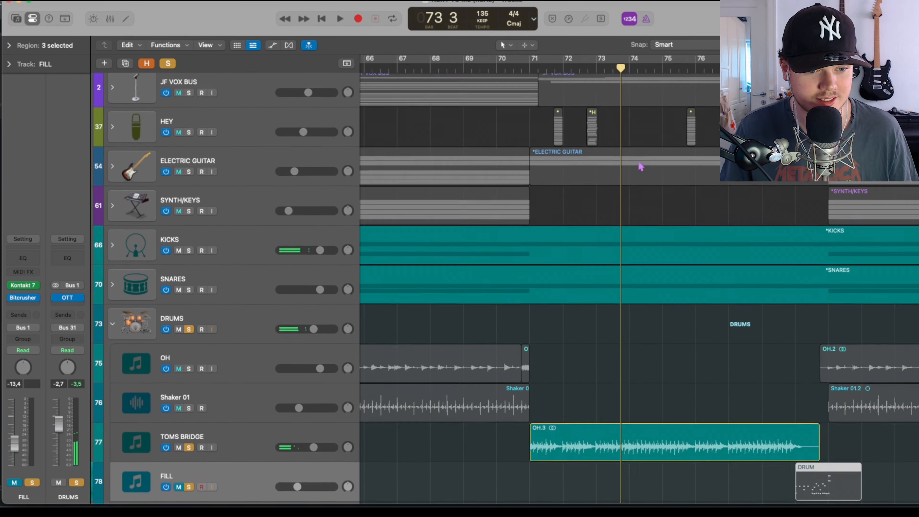
scroll(638, 165, down, 6)
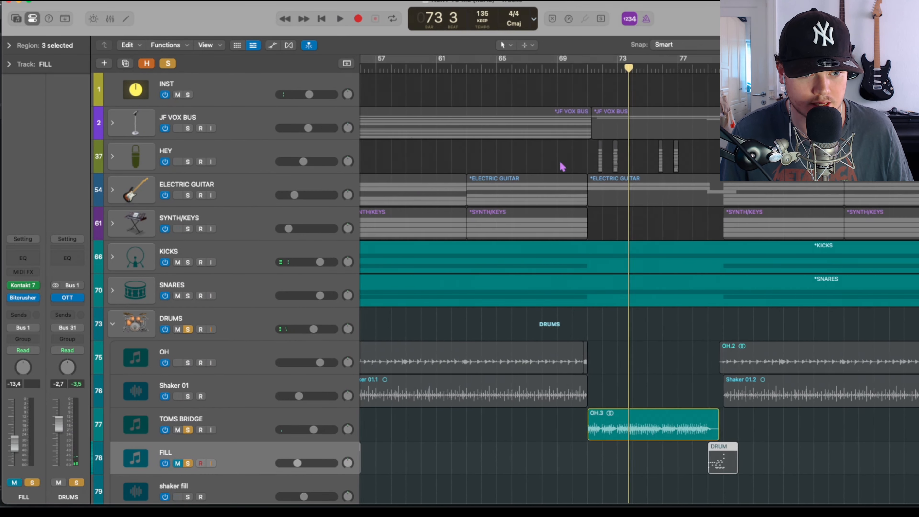
click(113, 158)
scroll(523, 205, down, 5)
scroll(600, 200, down, 8)
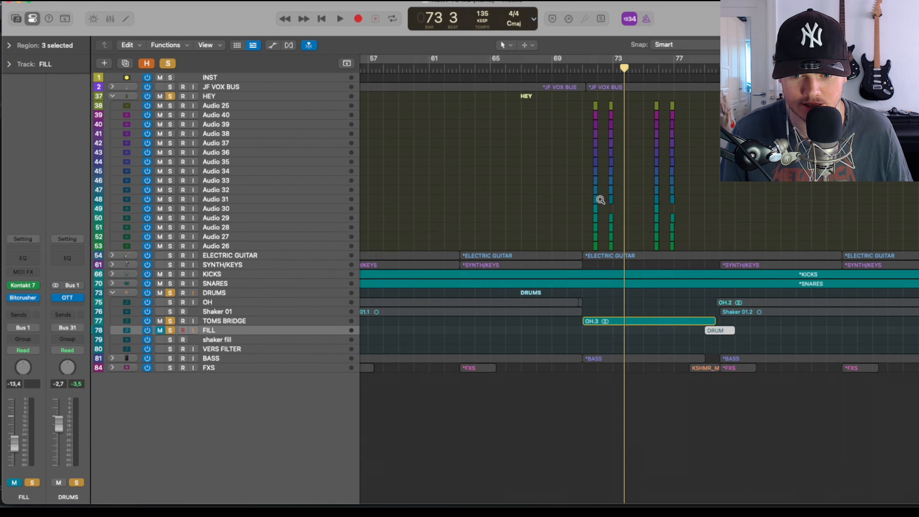
Inspect the layered HEY takes and play them with the bridge toms from just before bar 71.
scroll(600, 200, up, 8)
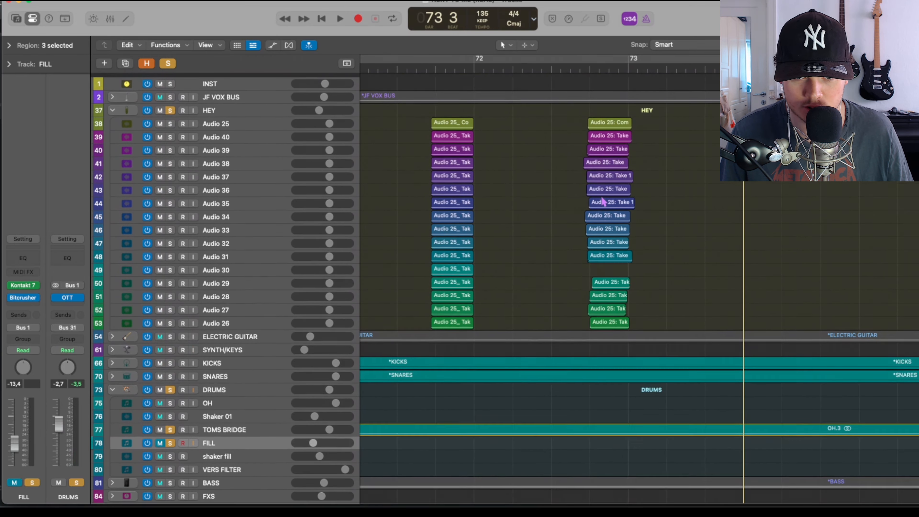
scroll(586, 198, down, 6)
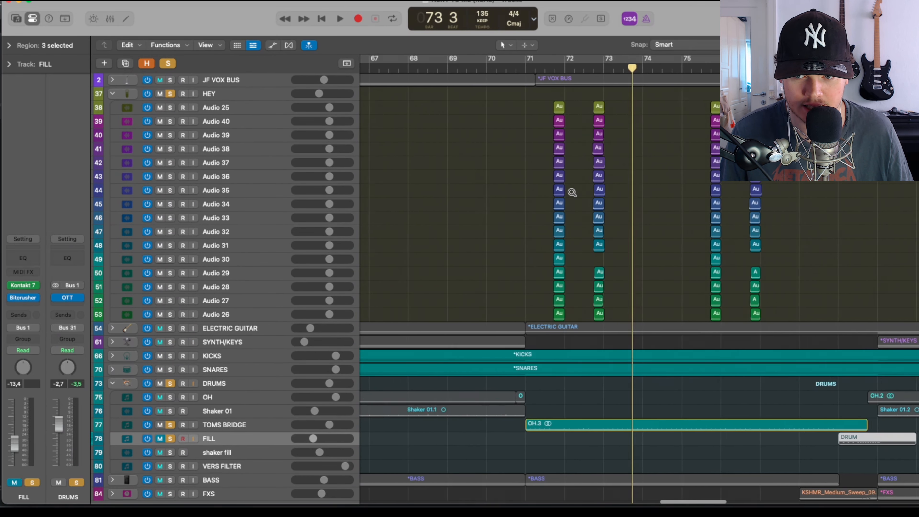
scroll(572, 196, down, 3)
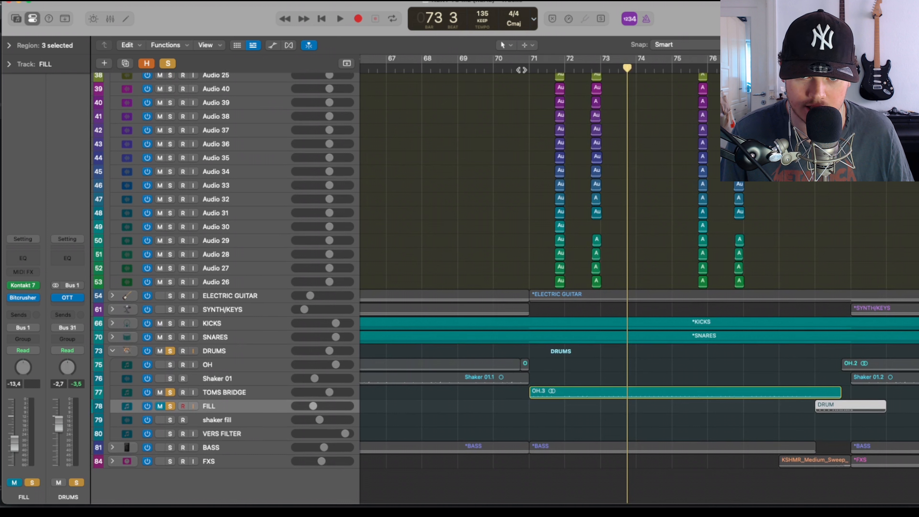
click(522, 69)
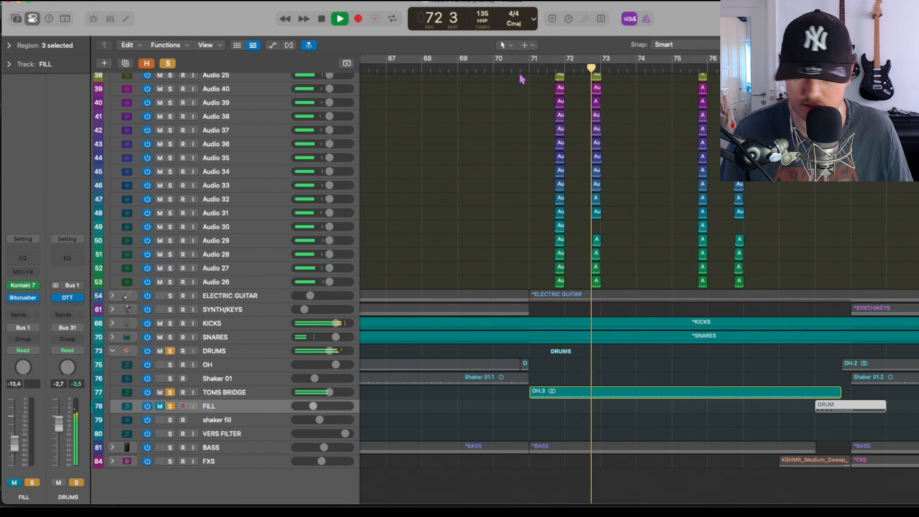
Select the HEY stack to review its channel plug-ins, and collapse the stack.
scroll(610, 126, up, 3)
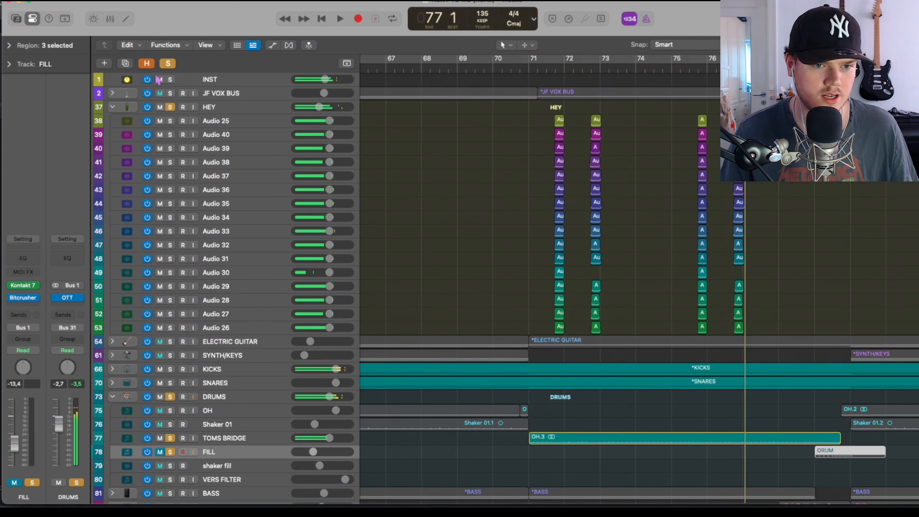
click(224, 108)
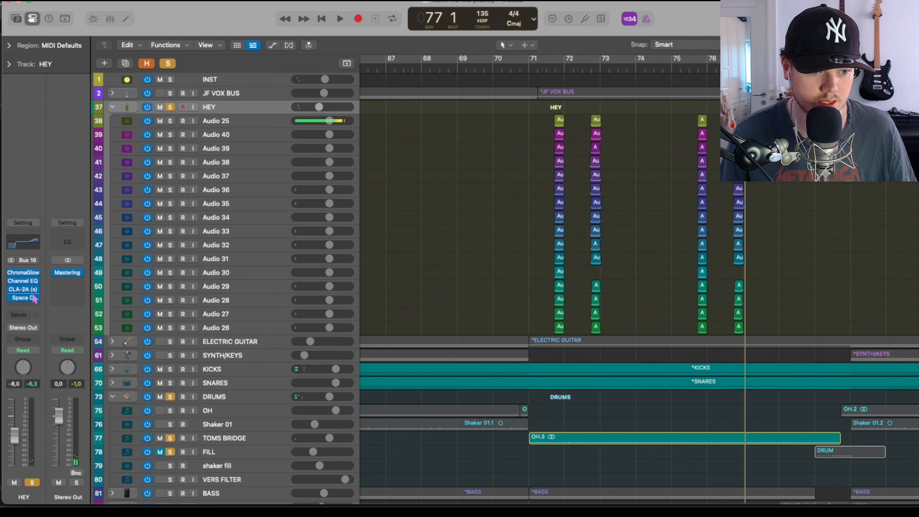
click(113, 108)
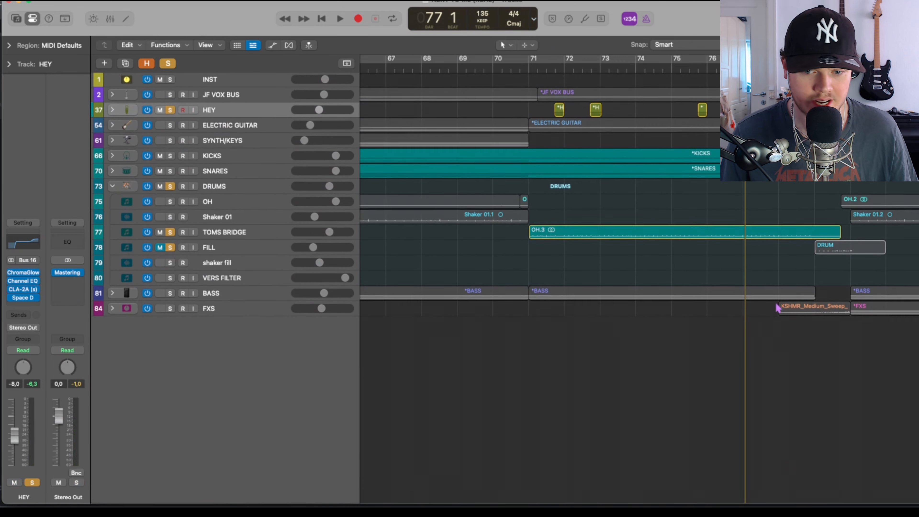
Clear all solos and expand the FXS stack to show its impact, noise and sweep tracks around bar 80.
scroll(773, 305, up, 4)
scroll(812, 355, right, 2)
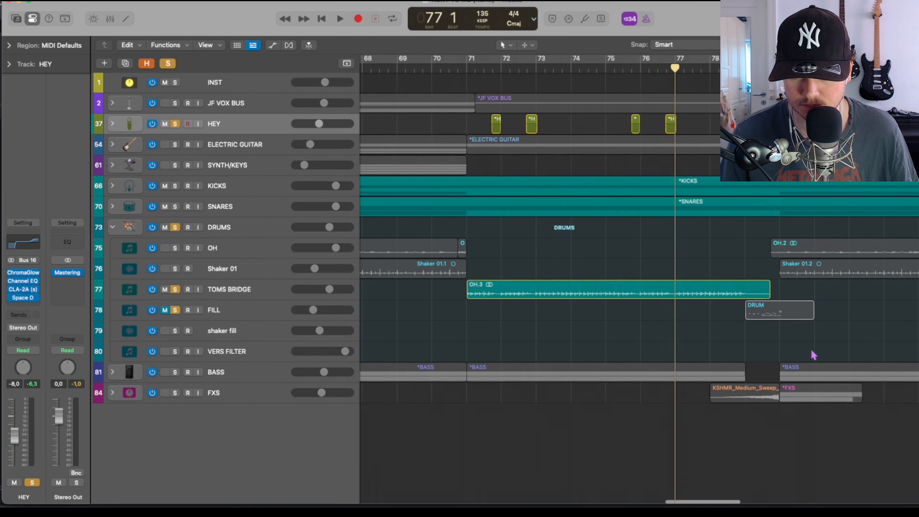
scroll(813, 354, right, 1)
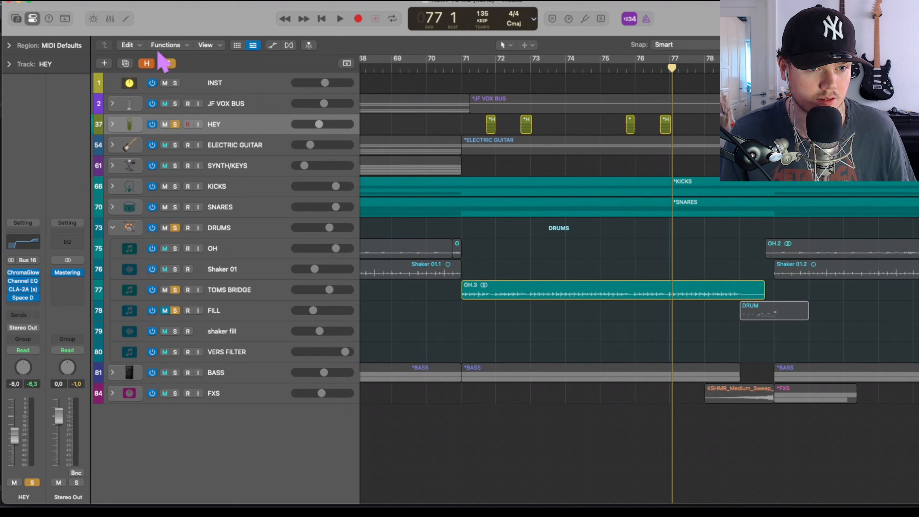
click(168, 63)
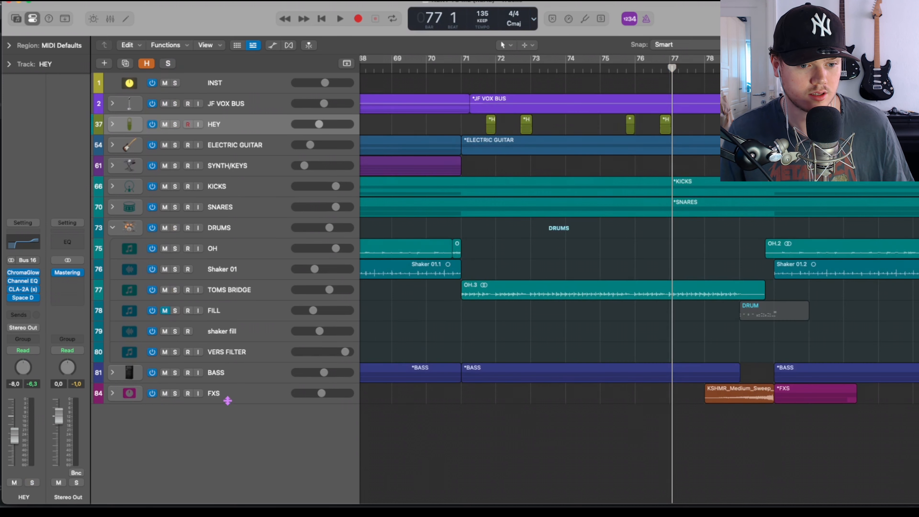
click(107, 397)
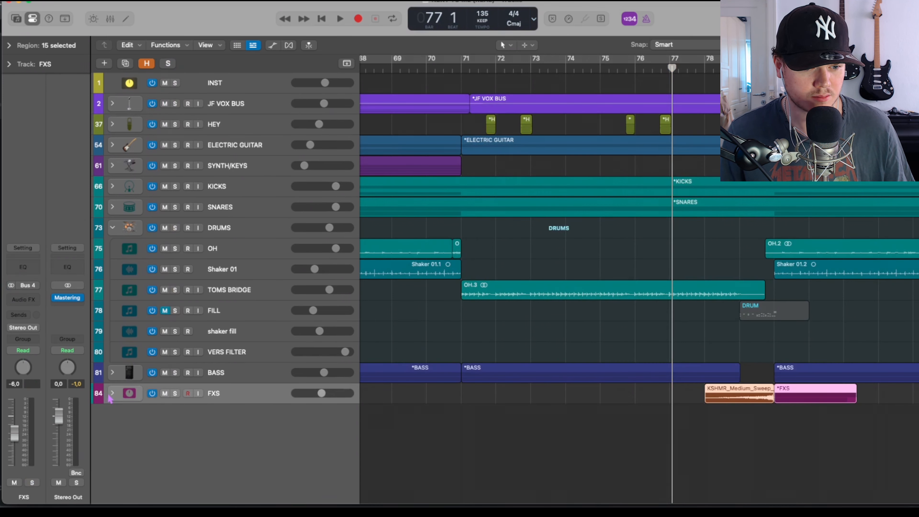
click(112, 393)
scroll(472, 361, down, 1)
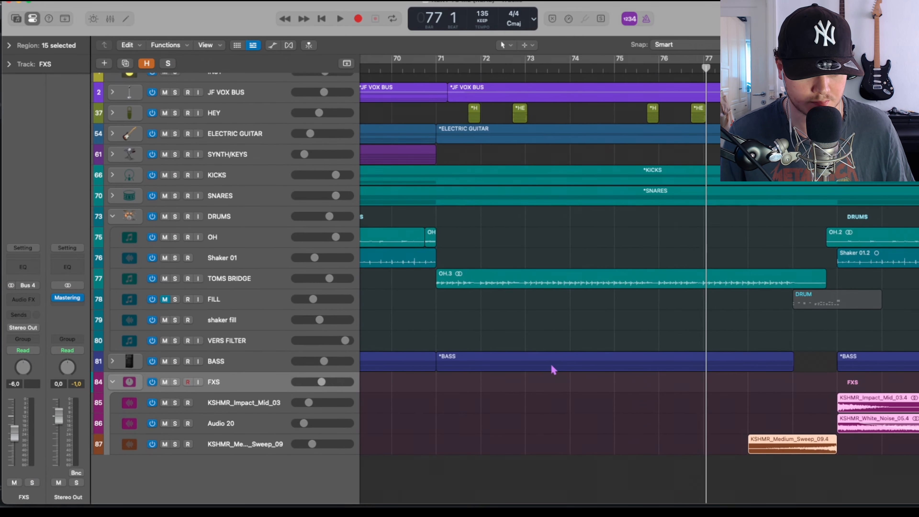
scroll(632, 375, right, 10)
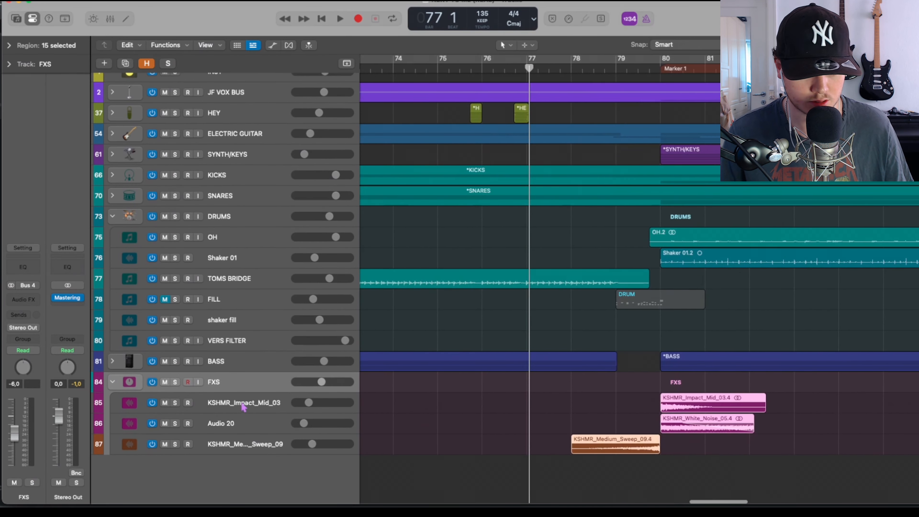
Solo the FXS stack and play the sweep and impact transition into bar 80, auditioning it with the drums as well.
click(175, 382)
scroll(621, 362, right, 2)
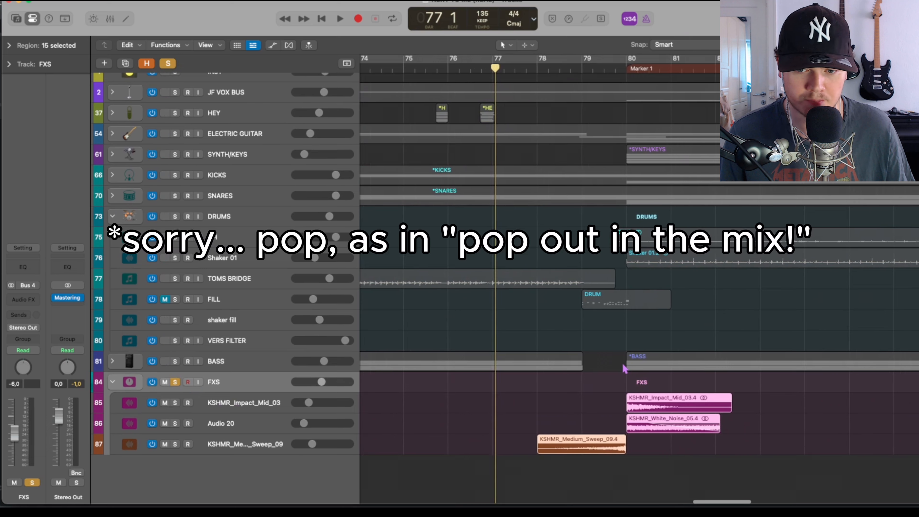
key(space)
scroll(611, 372, down, 3)
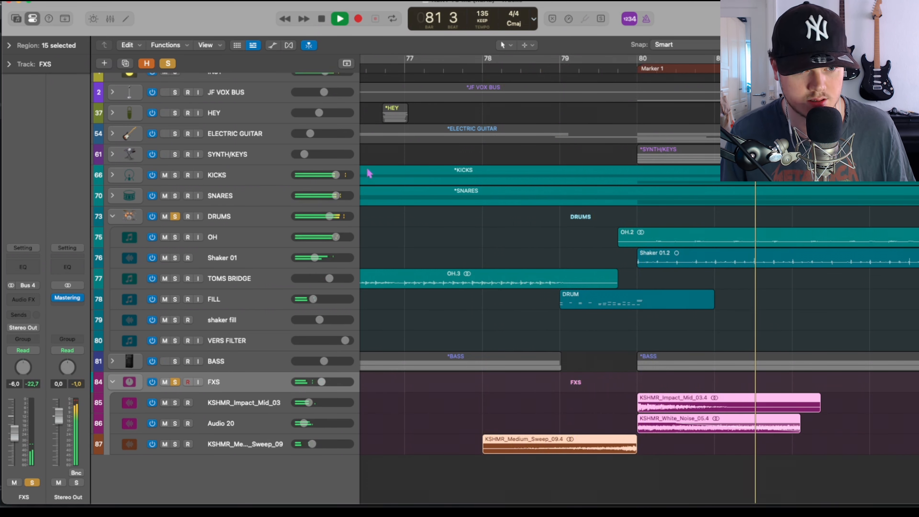
key(space)
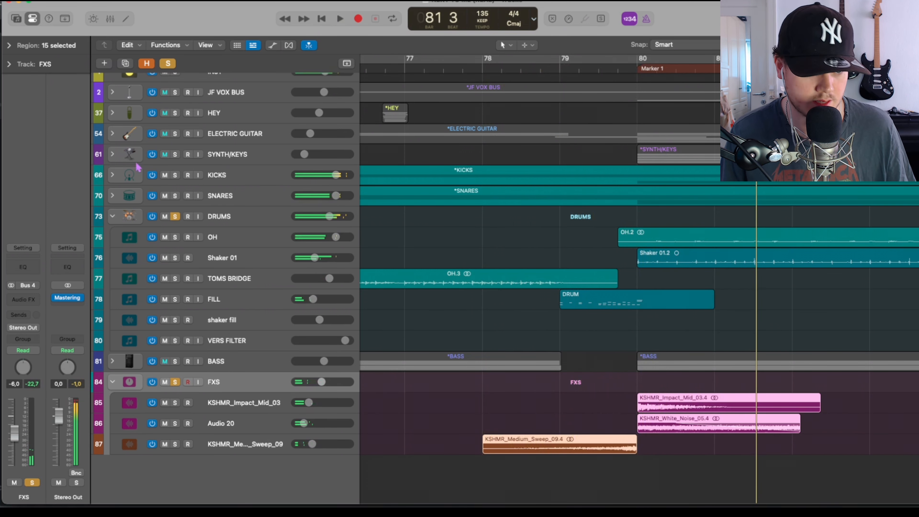
Collapse the DRUMS stack, then clear all solos and enlarge the track rows to show the vocal stacks in JF VOX BUS.
click(112, 217)
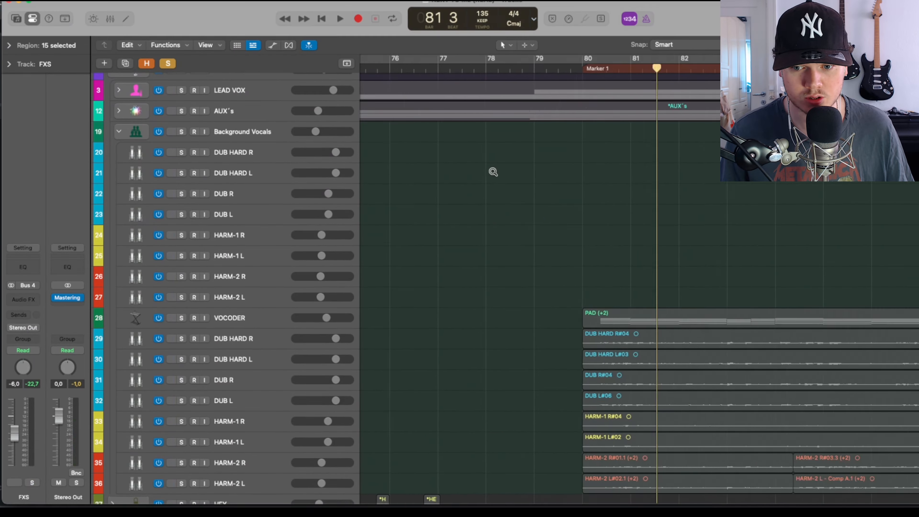
key(z)
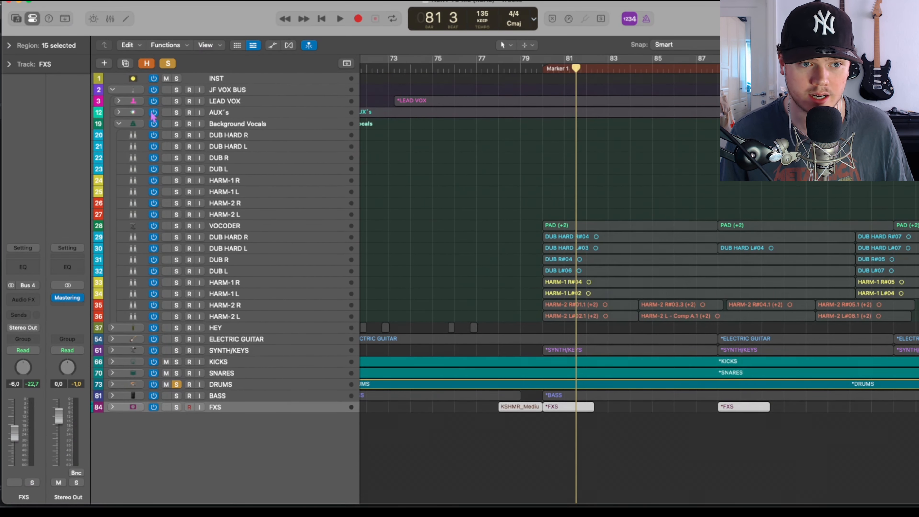
click(171, 67)
key(super+Down)
key(super+Down)
key(super+Down)
key(super+Down)
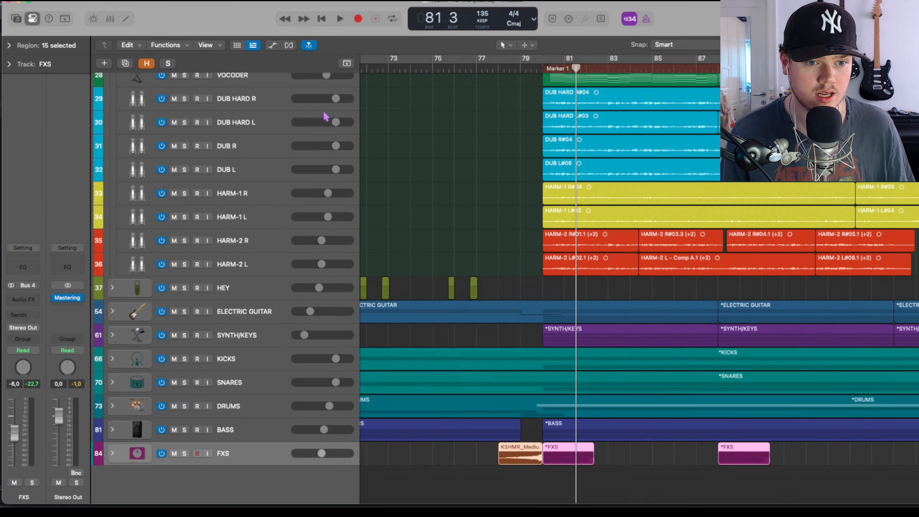
scroll(425, 125, up, 10)
scroll(424, 127, up, 4)
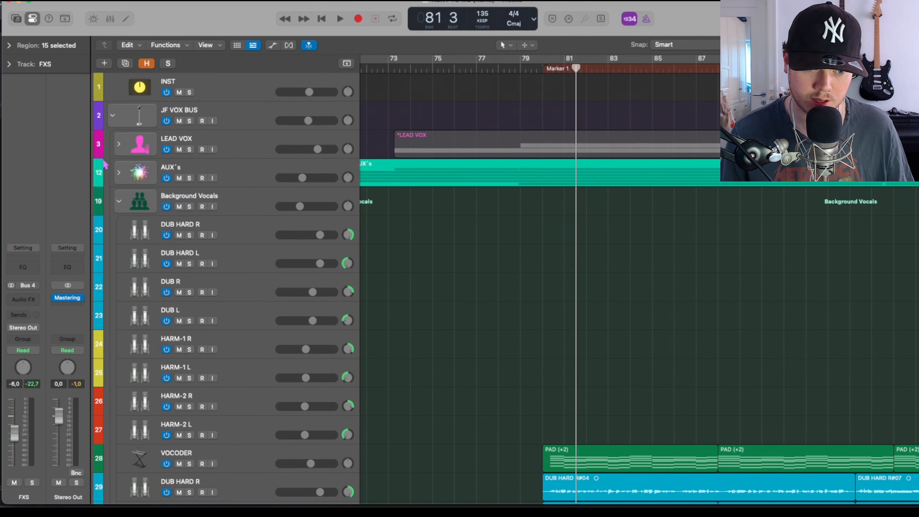
Expand the AUX's stack and review the channel plug-ins of VOX VERB, STEREO DELAY and TIGHT DELAY.
click(223, 176)
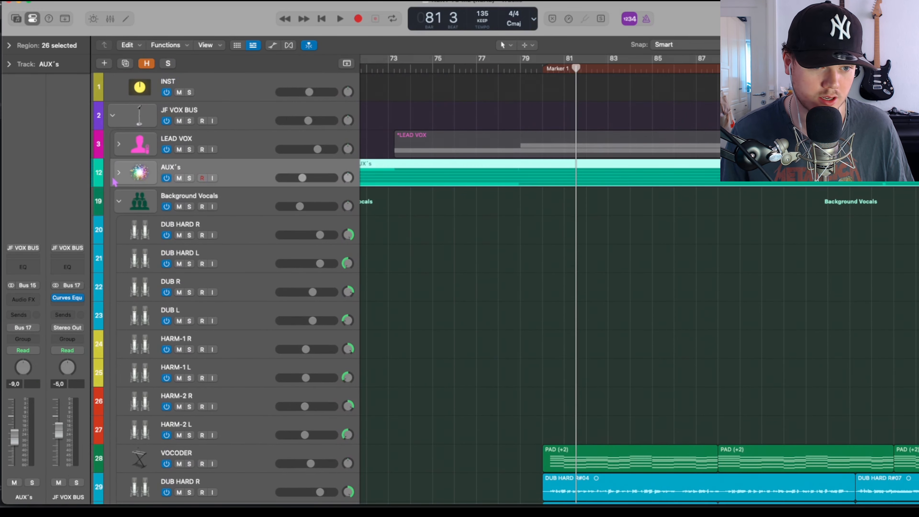
click(118, 172)
scroll(234, 200, down, 3)
click(232, 166)
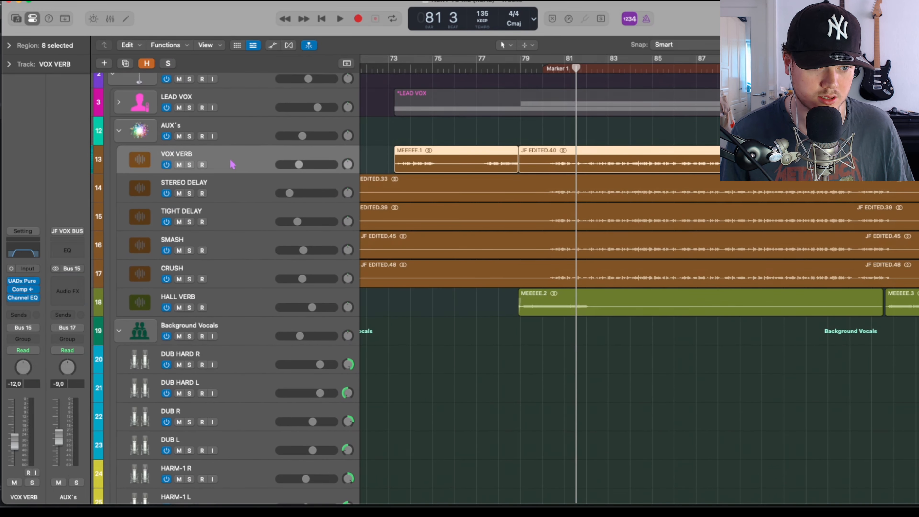
key(Down)
key(Down)
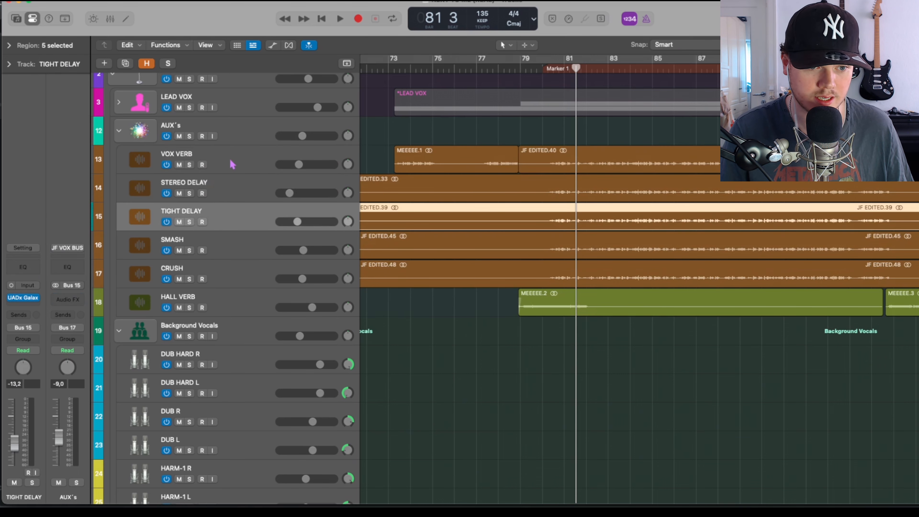
Select the SMASH track and inspect its CLA Vocals plug-in settings, closing the plug-in window when done.
key(Down)
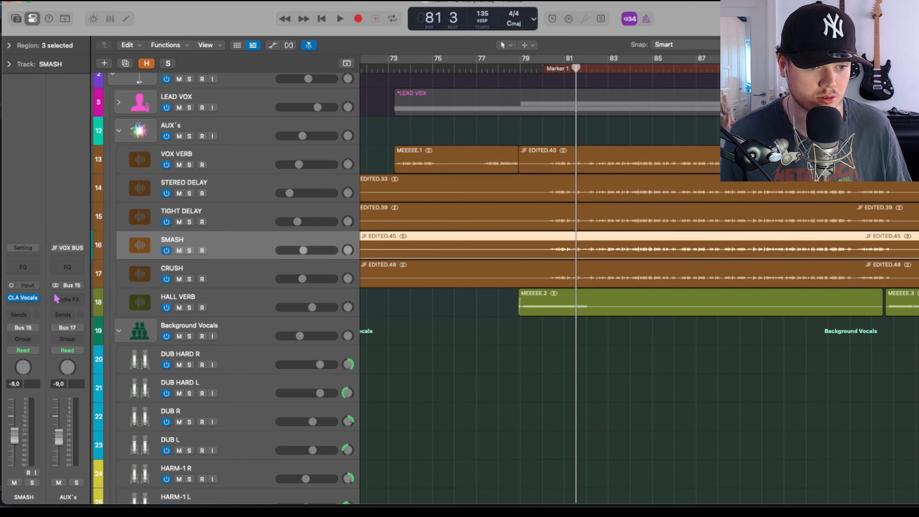
click(29, 297)
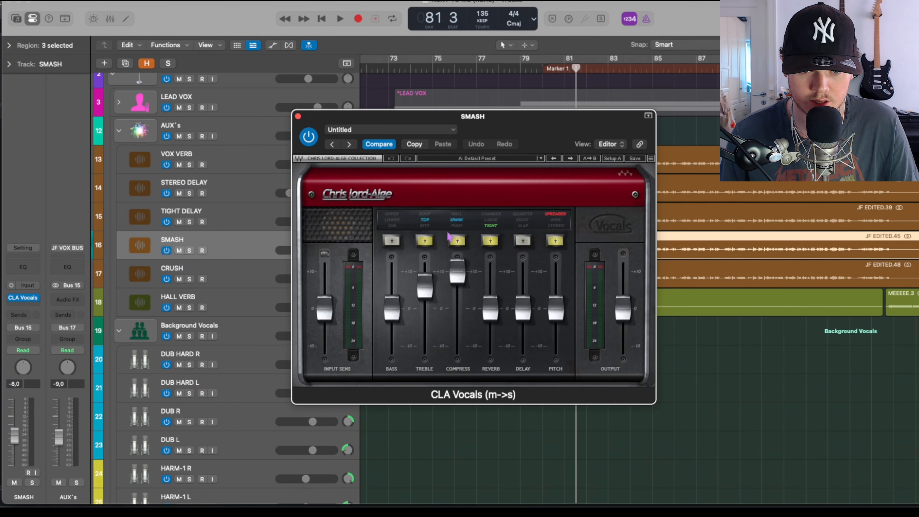
click(297, 116)
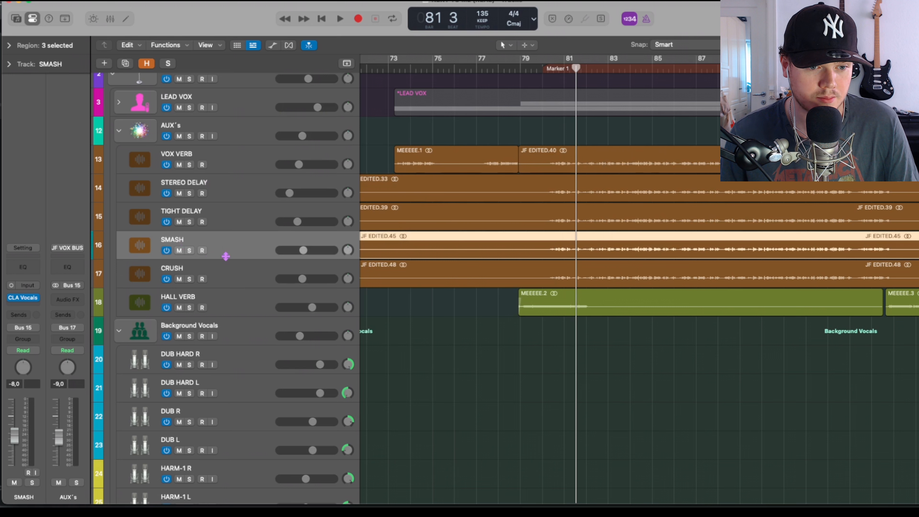
Review the CRUSH and HALL VERB channels and the HALL VERB regions, and collapse the AUX's stack.
click(234, 277)
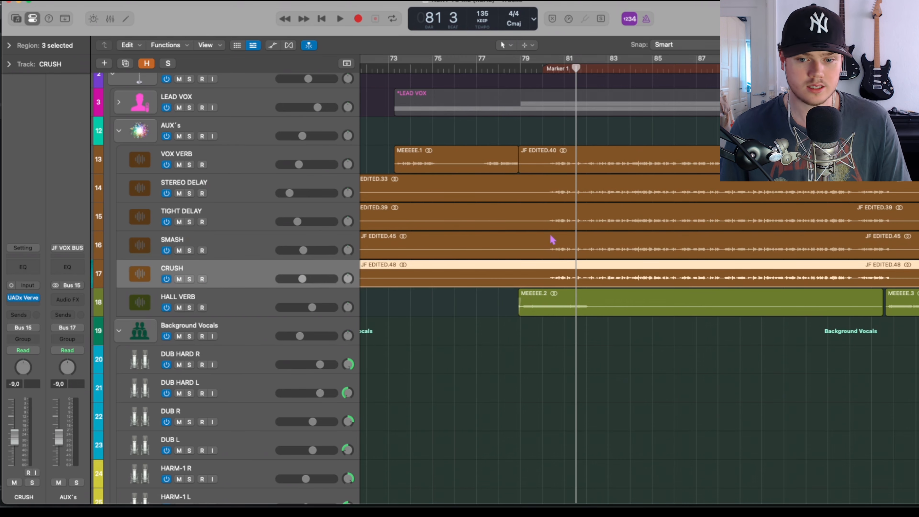
scroll(552, 239, right, 2)
click(228, 300)
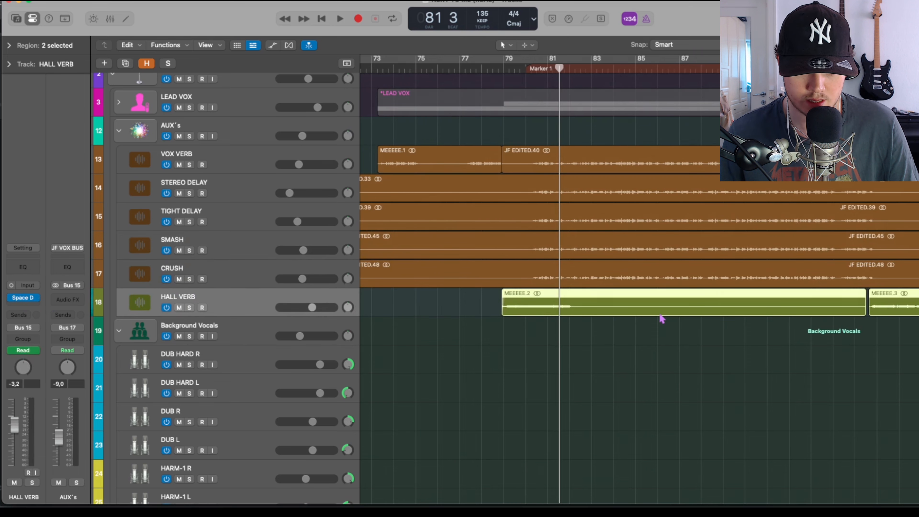
scroll(661, 319, right, 10)
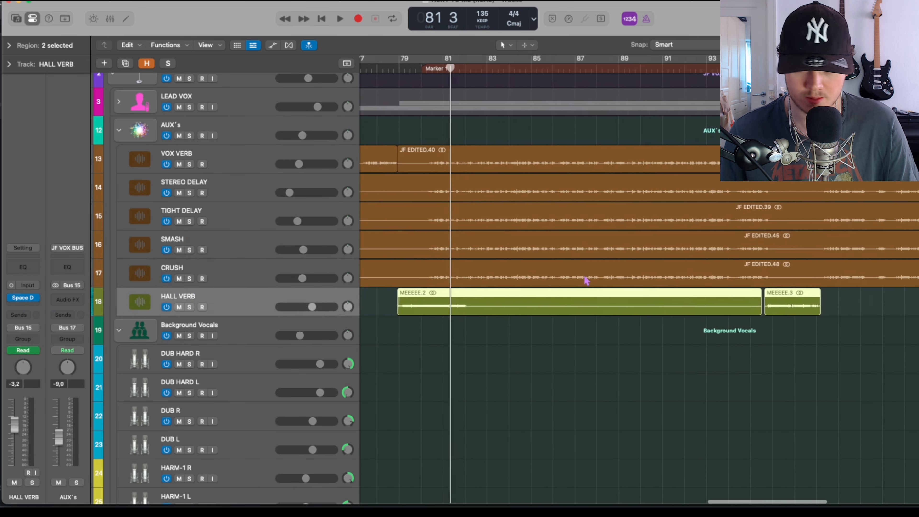
click(120, 130)
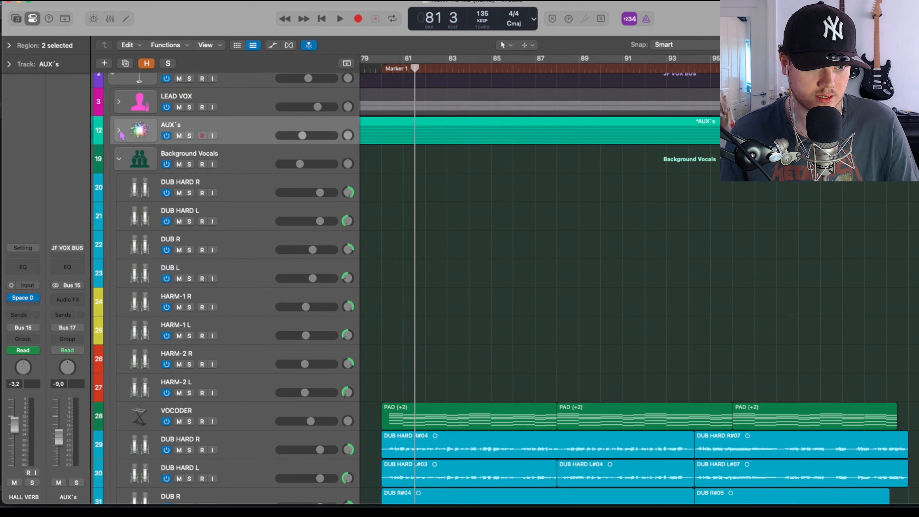
Expand the LEAD VOX stack, survey its vocal regions across the whole song, and select it to show its plug-in chain.
click(119, 102)
scroll(575, 232, left, 15)
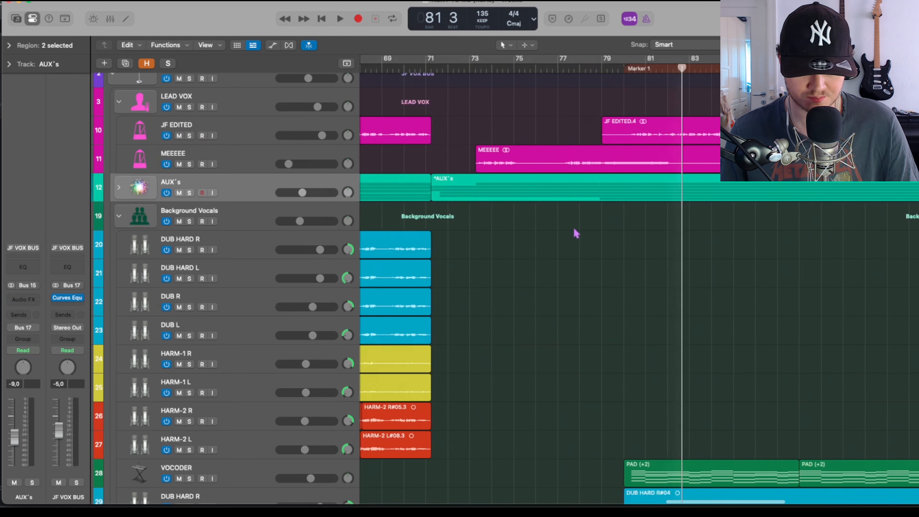
scroll(583, 234, left, 15)
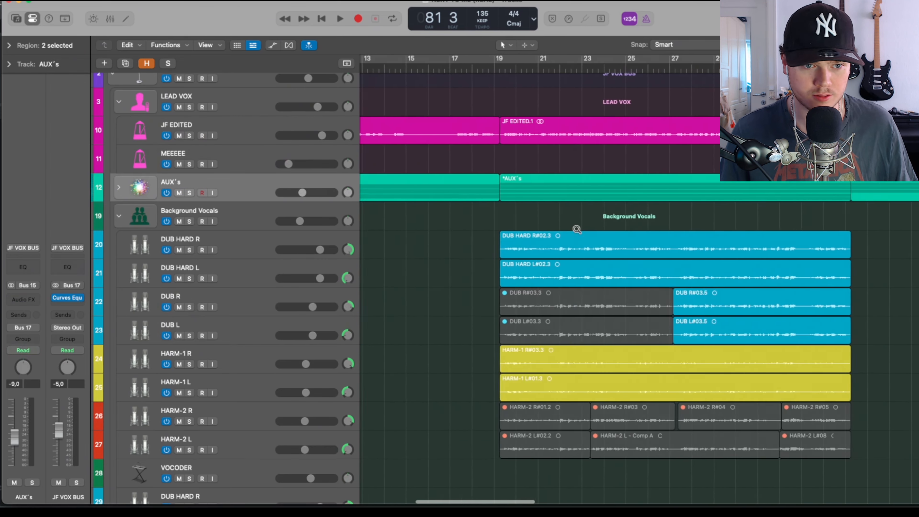
scroll(577, 228, down, 8)
click(241, 112)
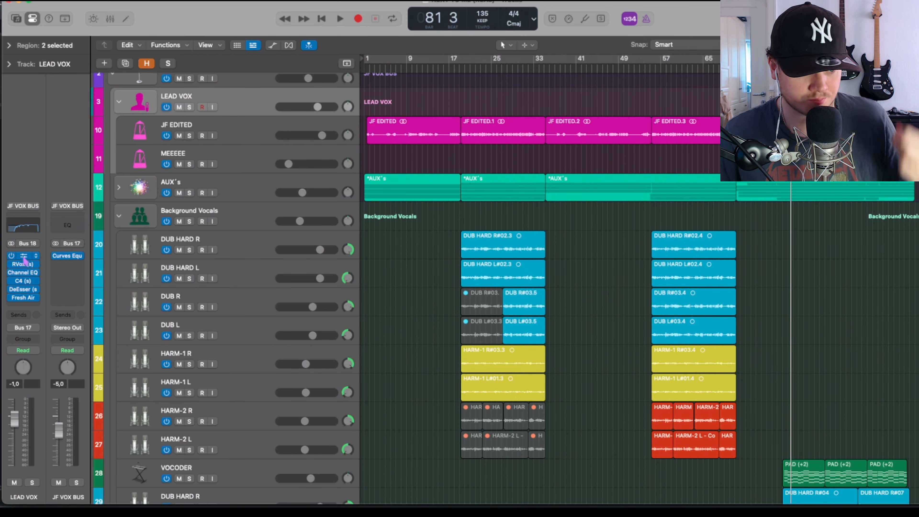
Inspect the UADx Verve Analog Machines, RVox and Channel EQ plug-ins on LEAD VOX, closing each one after viewing.
click(27, 258)
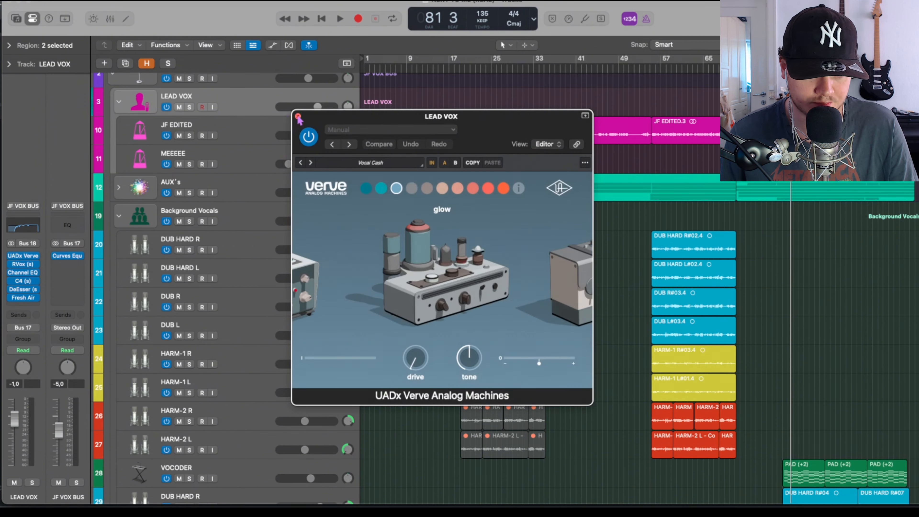
click(298, 116)
click(24, 266)
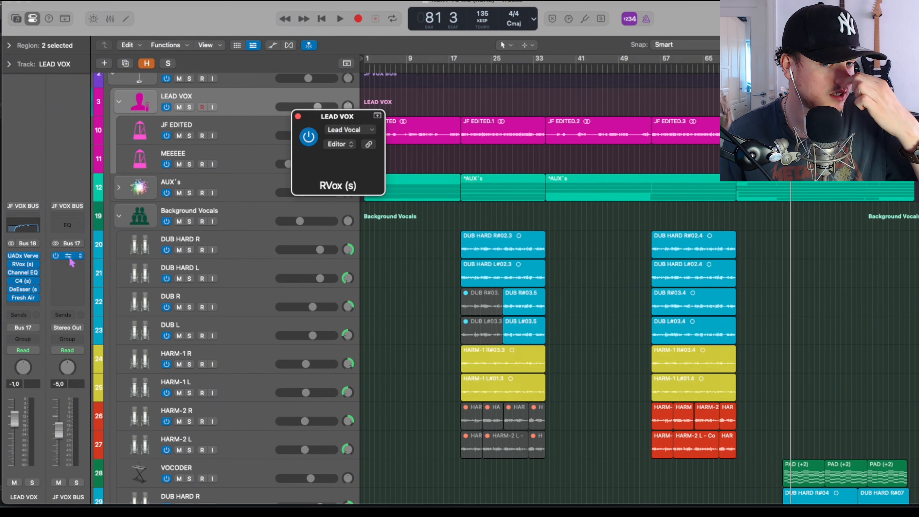
click(298, 117)
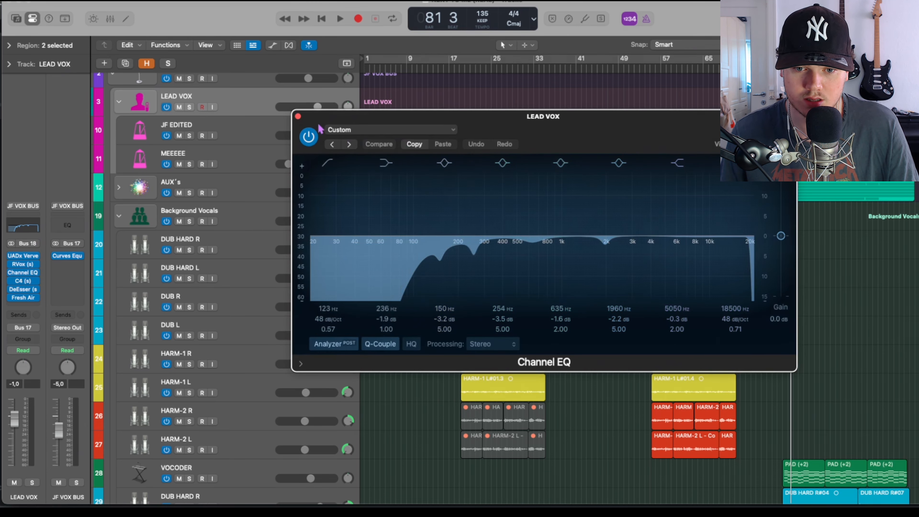
click(297, 117)
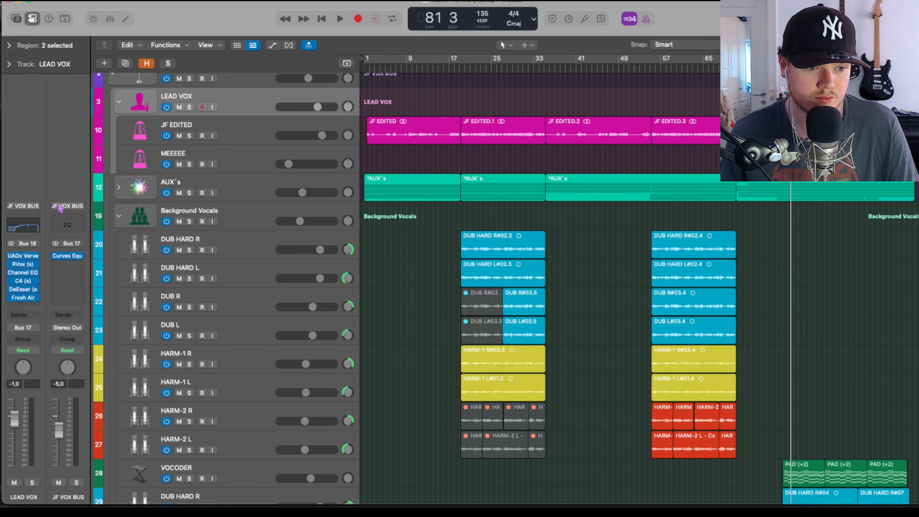
Inspect the C4 multiband, DeEsser and Fresh Air plug-ins on LEAD VOX.
click(24, 282)
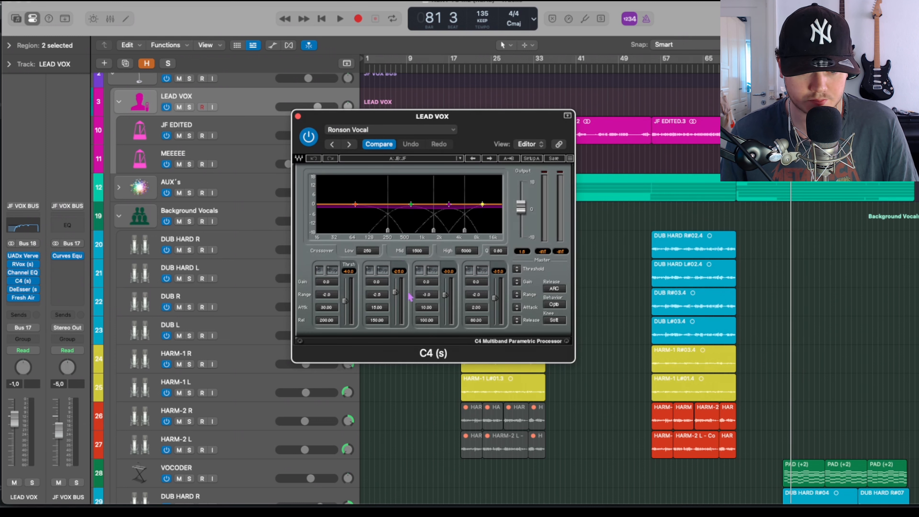
click(298, 117)
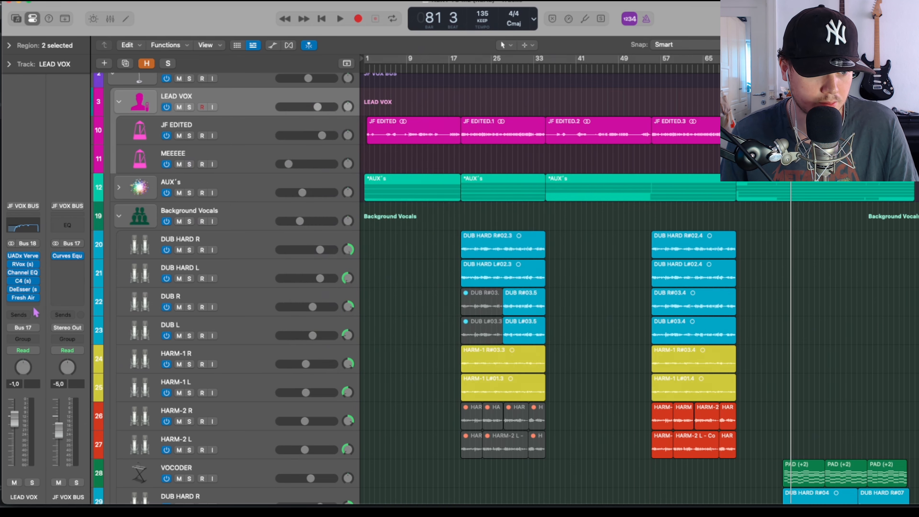
click(24, 290)
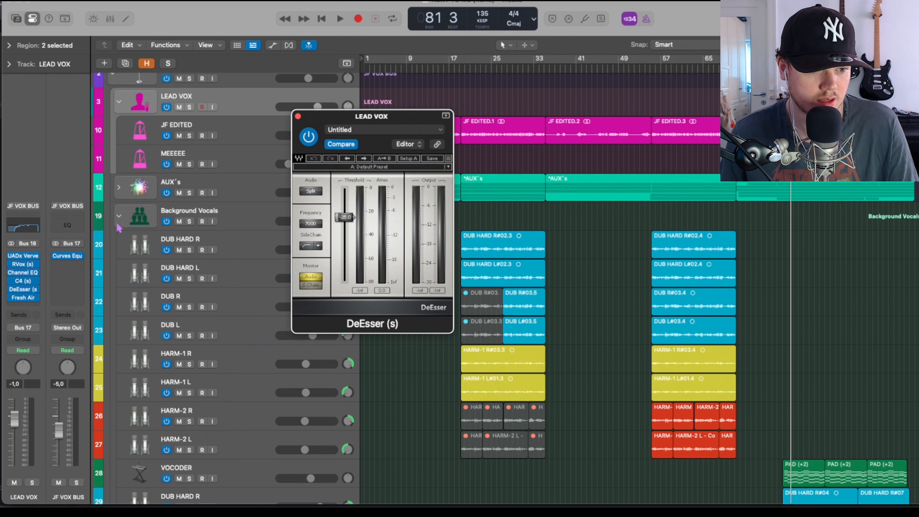
click(297, 116)
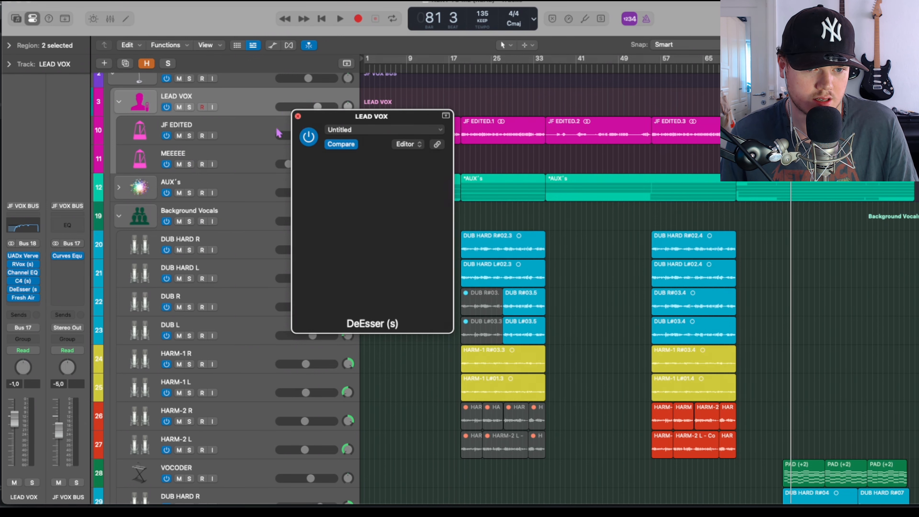
click(26, 299)
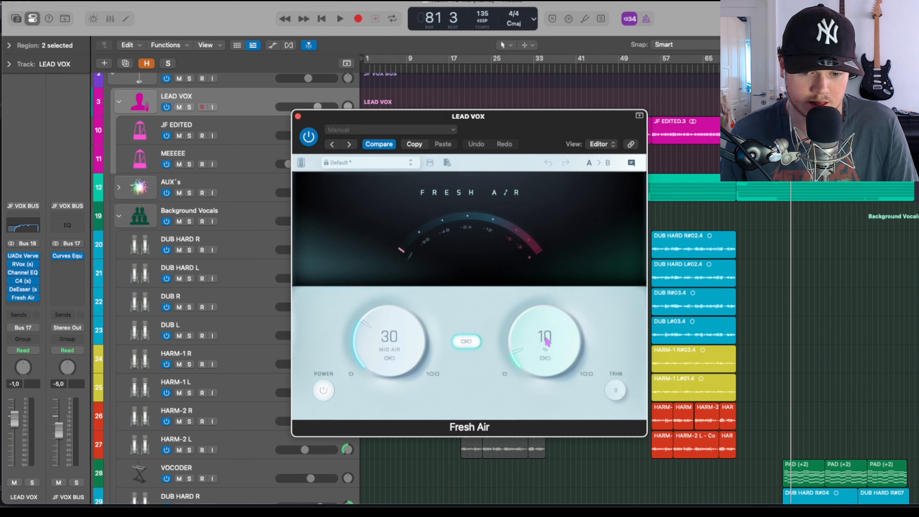
Close Fresh Air, inspect the Curves Equator plug-in on the JF VOX BUS channel, and close it.
click(297, 116)
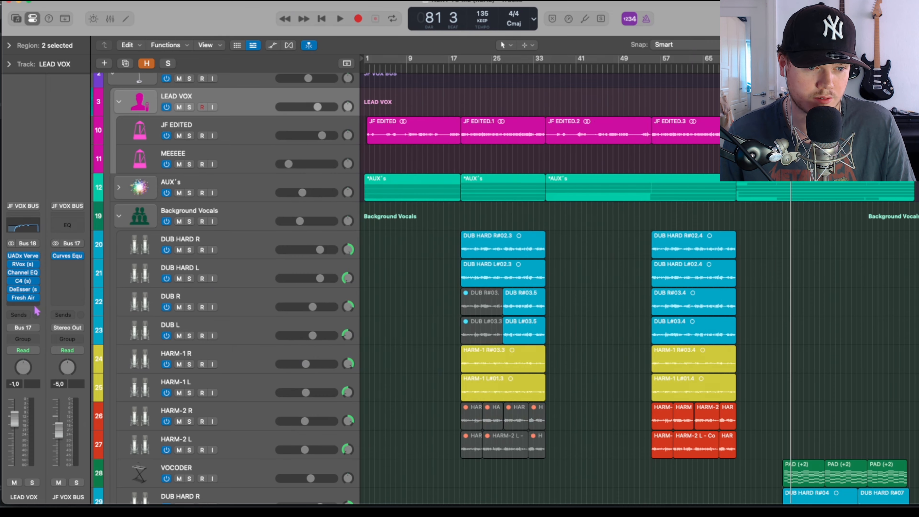
click(69, 261)
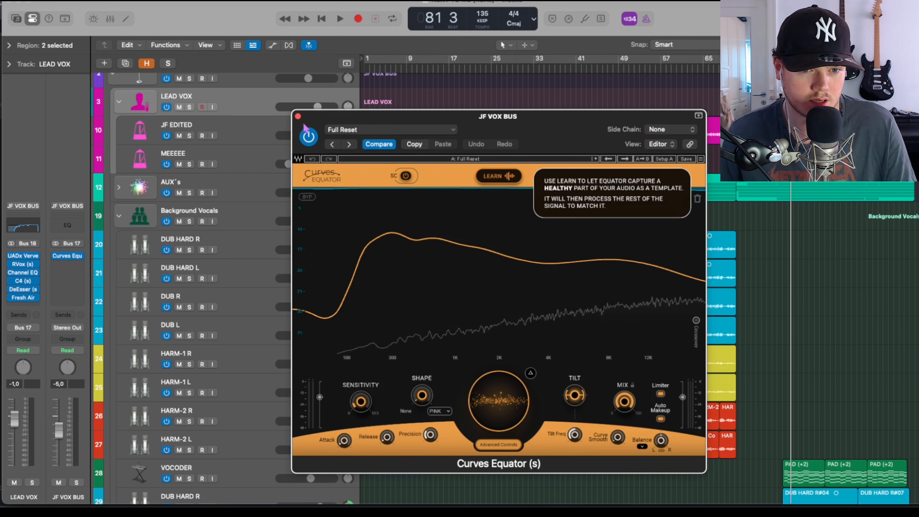
click(297, 117)
Survey the background vocal, dub, harmony and vocoder regions across the song, and collapse the JF VOX BUS stack.
scroll(693, 190, right, 5)
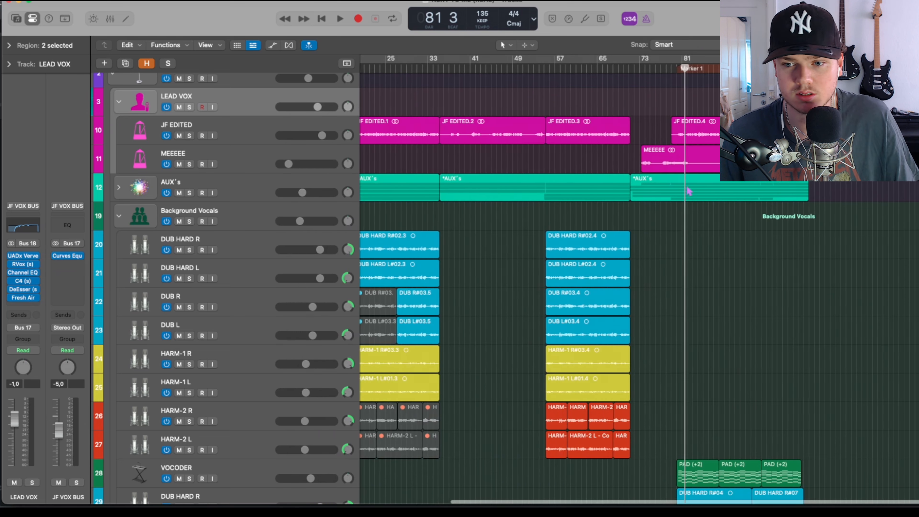
scroll(706, 246, down, 4)
scroll(706, 246, down, 3)
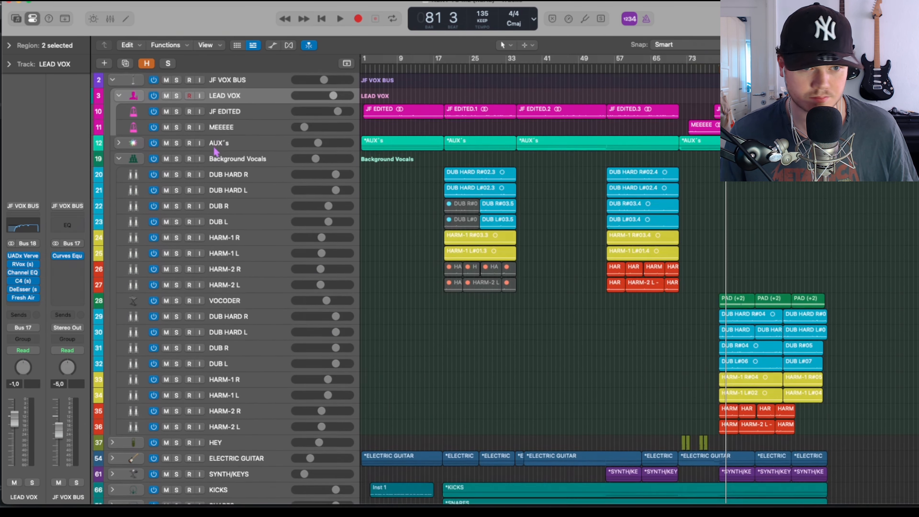
click(115, 97)
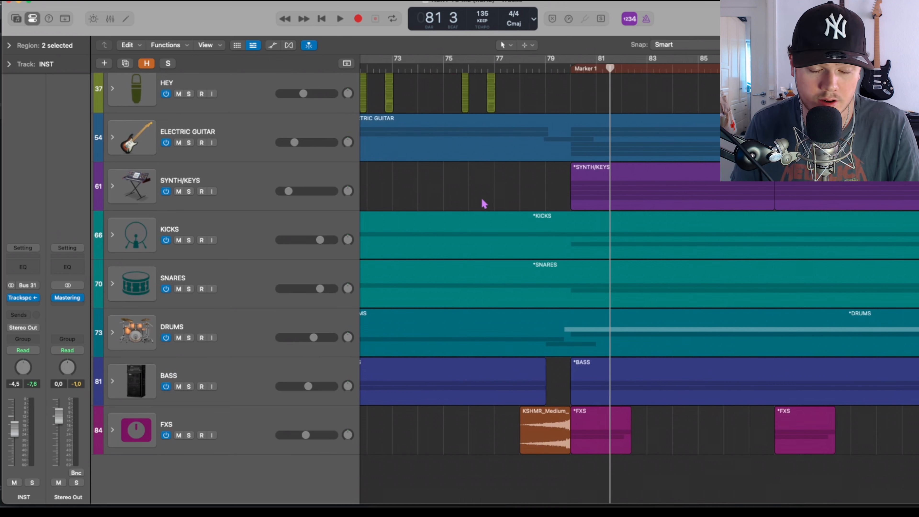
Select the DRUMS, SNARES and KICKS stacks in turn to view their channel strips.
scroll(530, 248, left, 5)
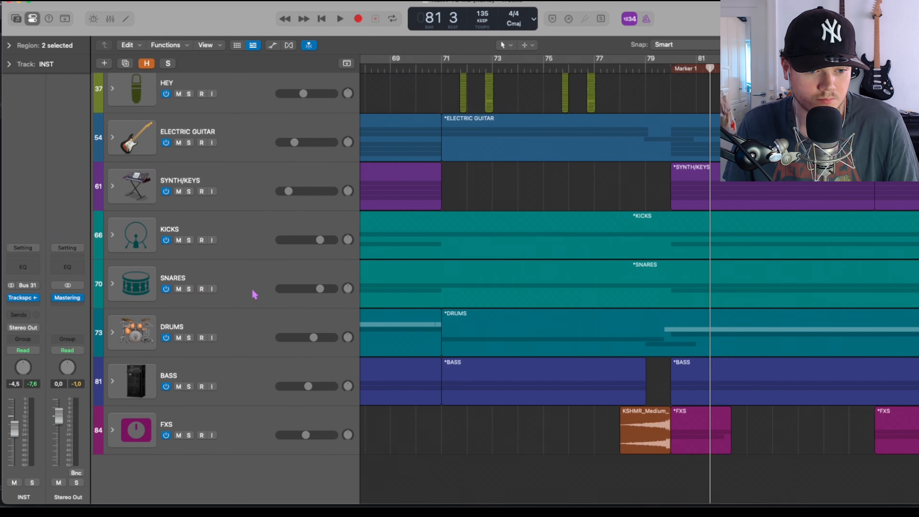
click(243, 330)
click(263, 271)
click(252, 238)
scroll(252, 238, up, 3)
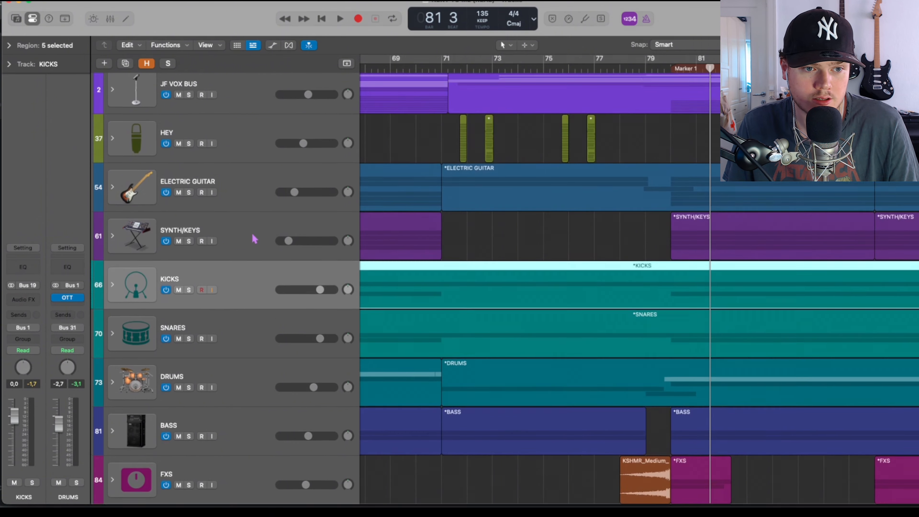
Expand the HEY stack, look through its audio tracks, and collapse it again.
click(118, 196)
scroll(236, 213, down, 10)
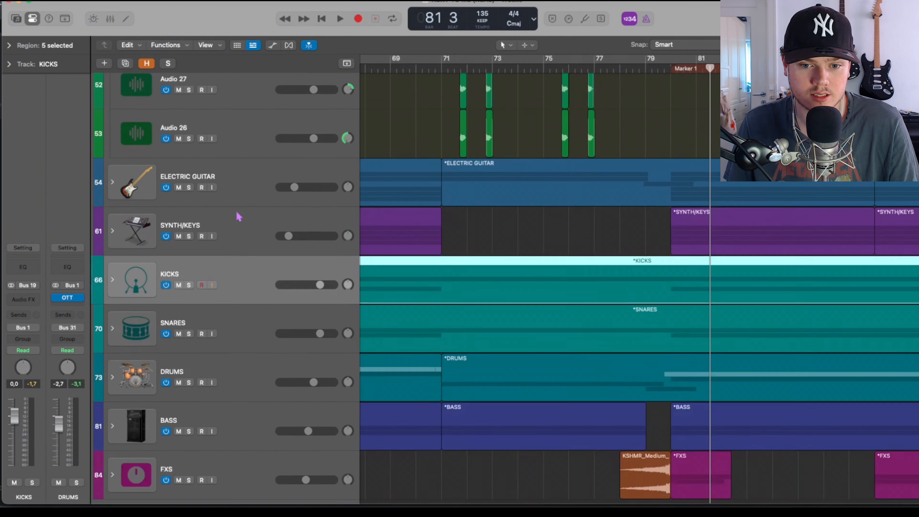
scroll(237, 215, up, 10)
scroll(239, 217, down, 1)
click(113, 196)
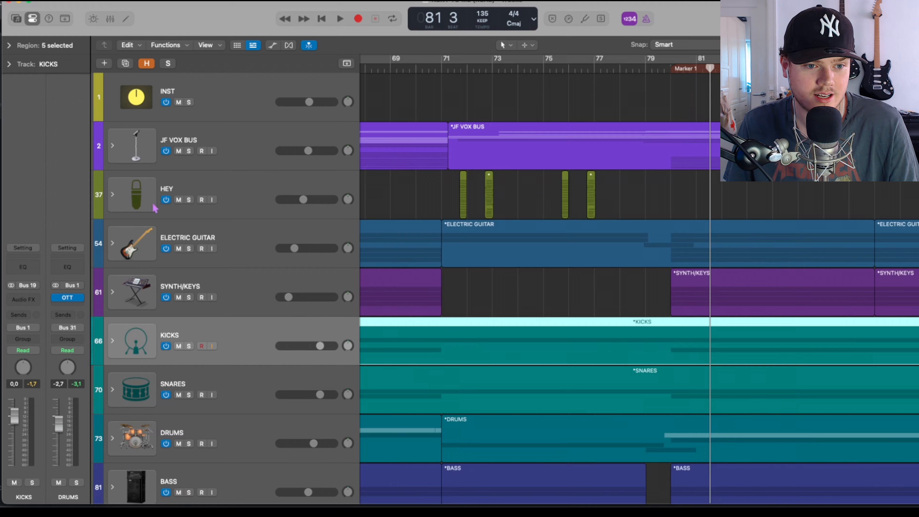
scroll(285, 244, down, 3)
scroll(285, 244, up, 1)
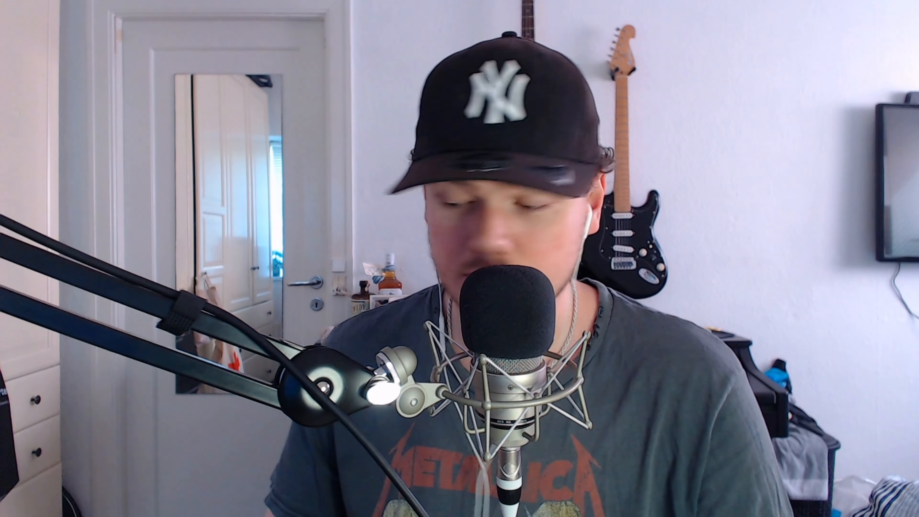